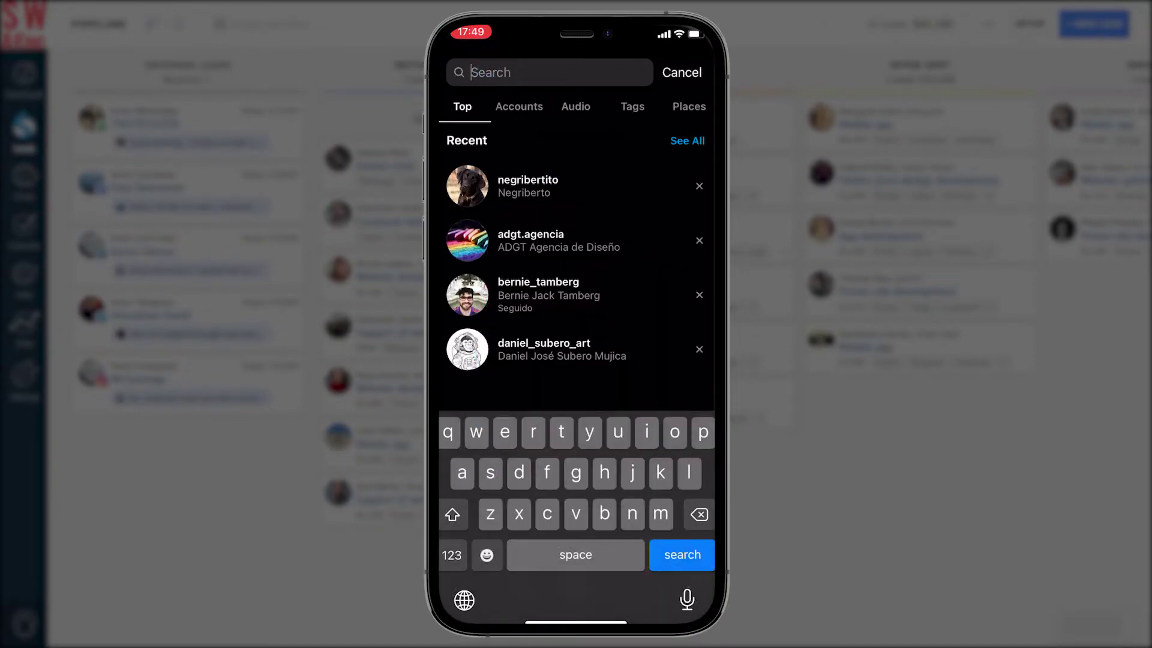
# Step: Search Instagram for 'str' and open the button.amocrm.com link in Strike Web Agency's bio
pyautogui.write('str')
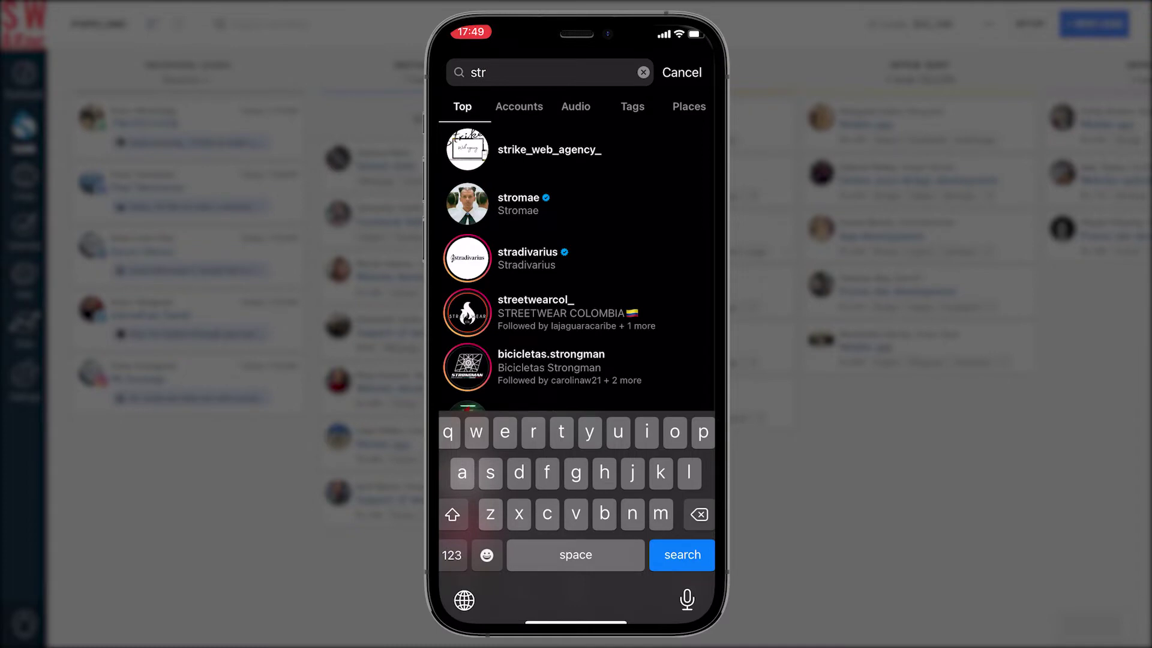
pyautogui.click(514, 150)
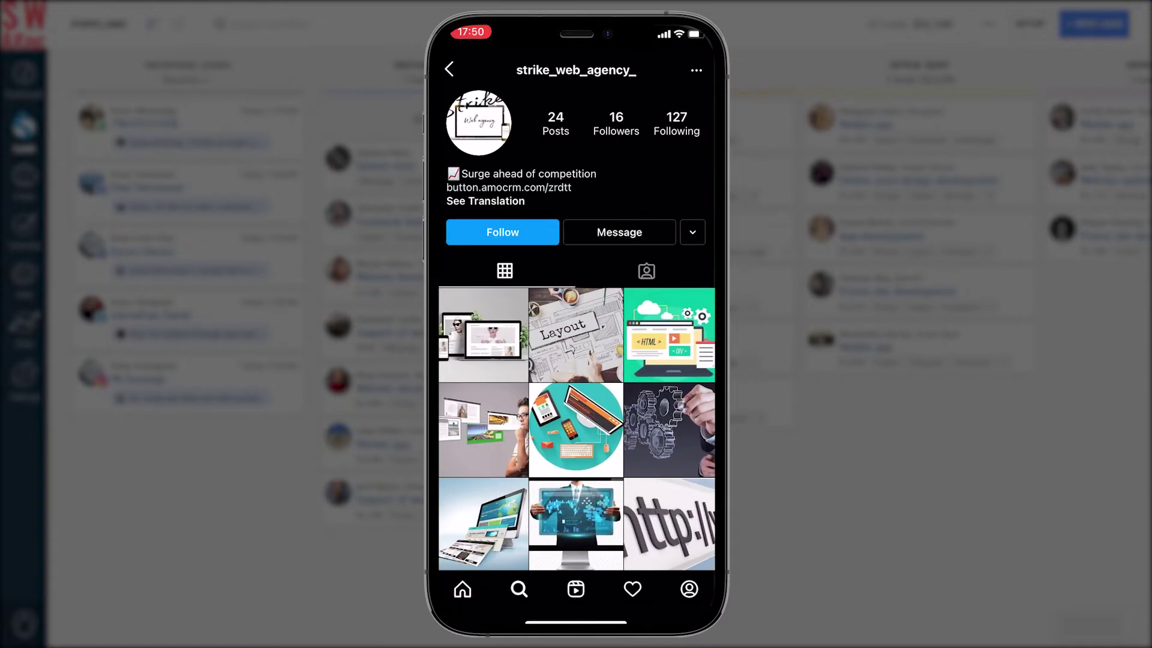
pyautogui.click(499, 188)
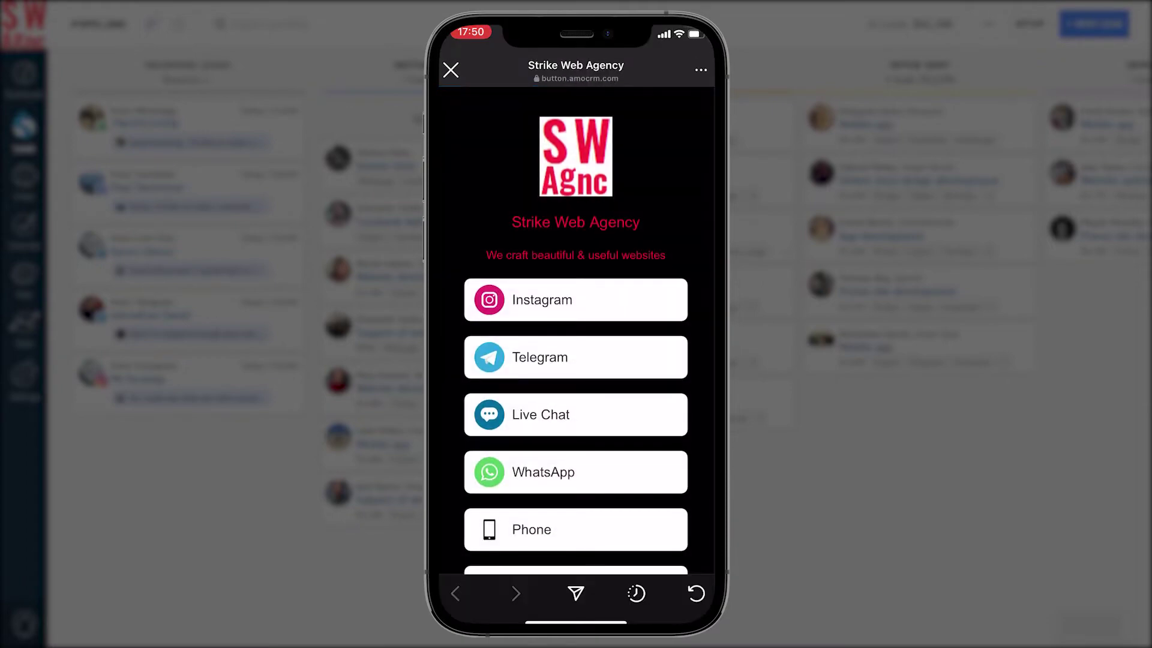
# Step: Send the agency the WhatsApp message 'Hello, i would like to order a website development.'
pyautogui.click(536, 472)
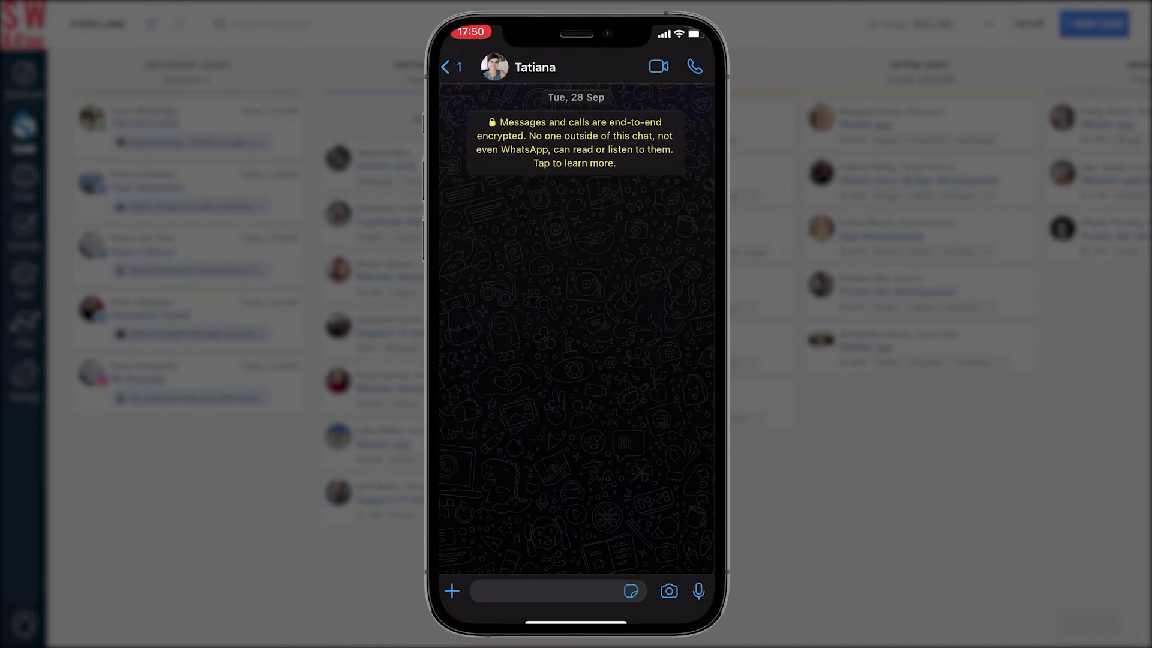
pyautogui.click(546, 591)
pyautogui.write('Hell')
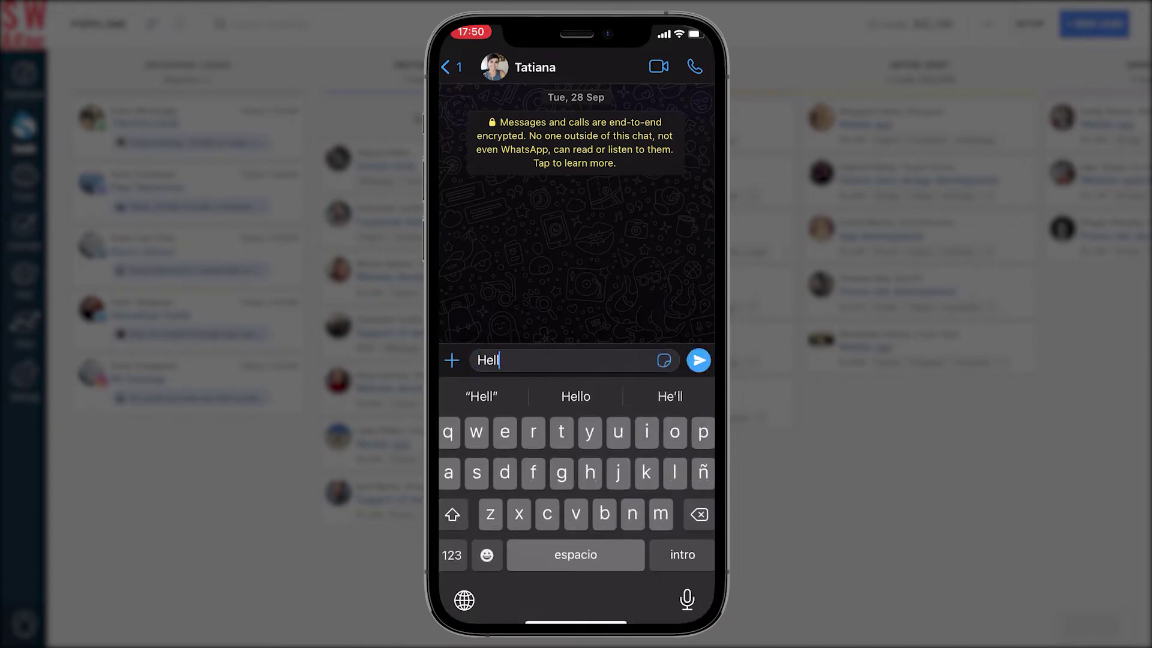
pyautogui.write('o, i')
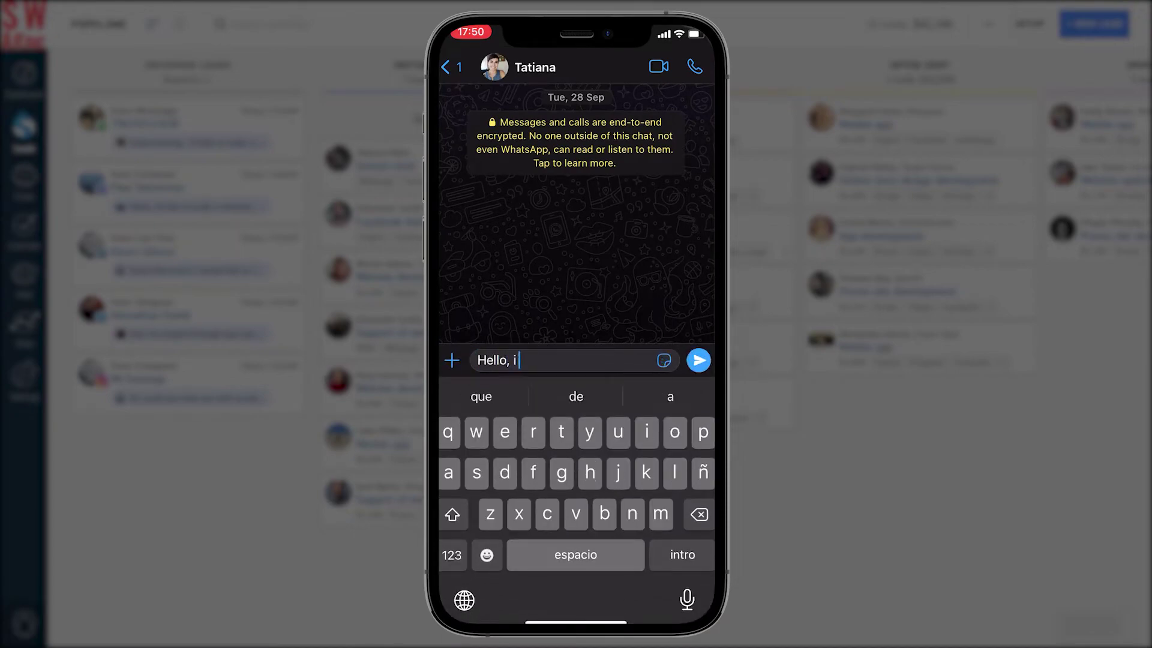
pyautogui.write(' would like to ')
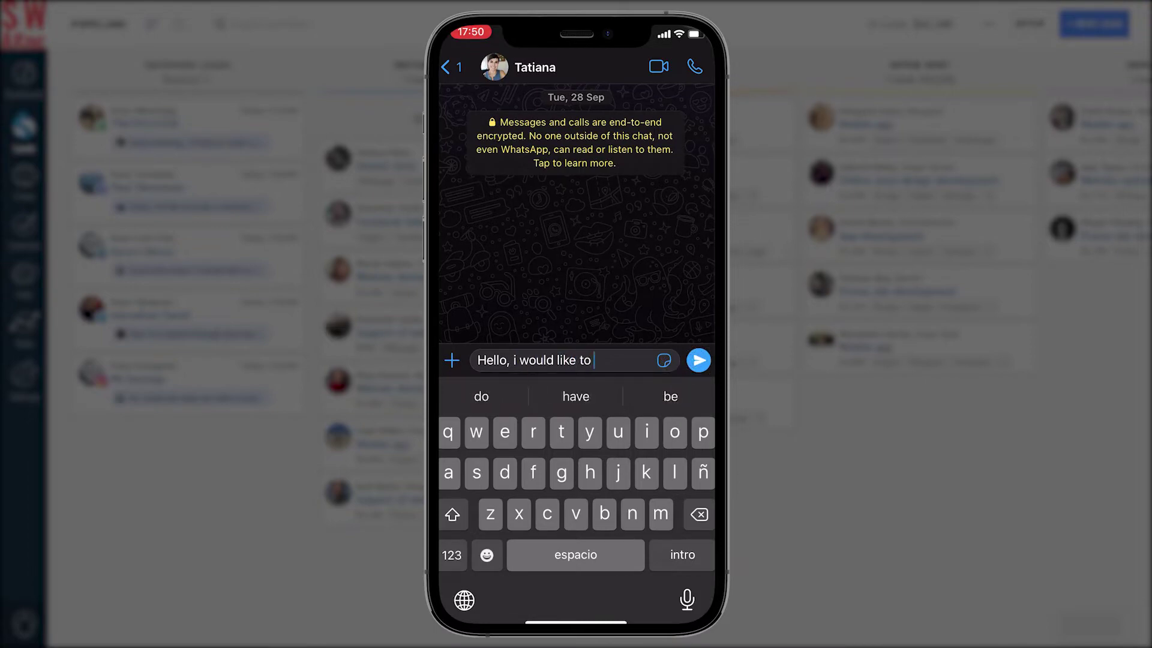
pyautogui.write('order a website development.')
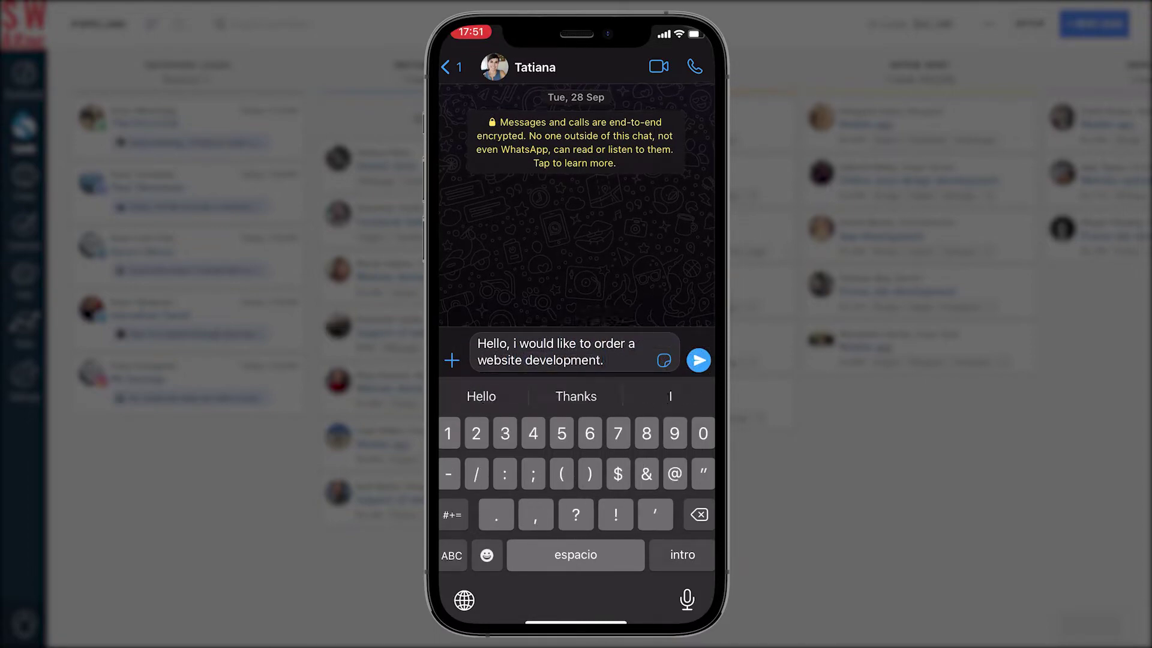
pyautogui.click(699, 360)
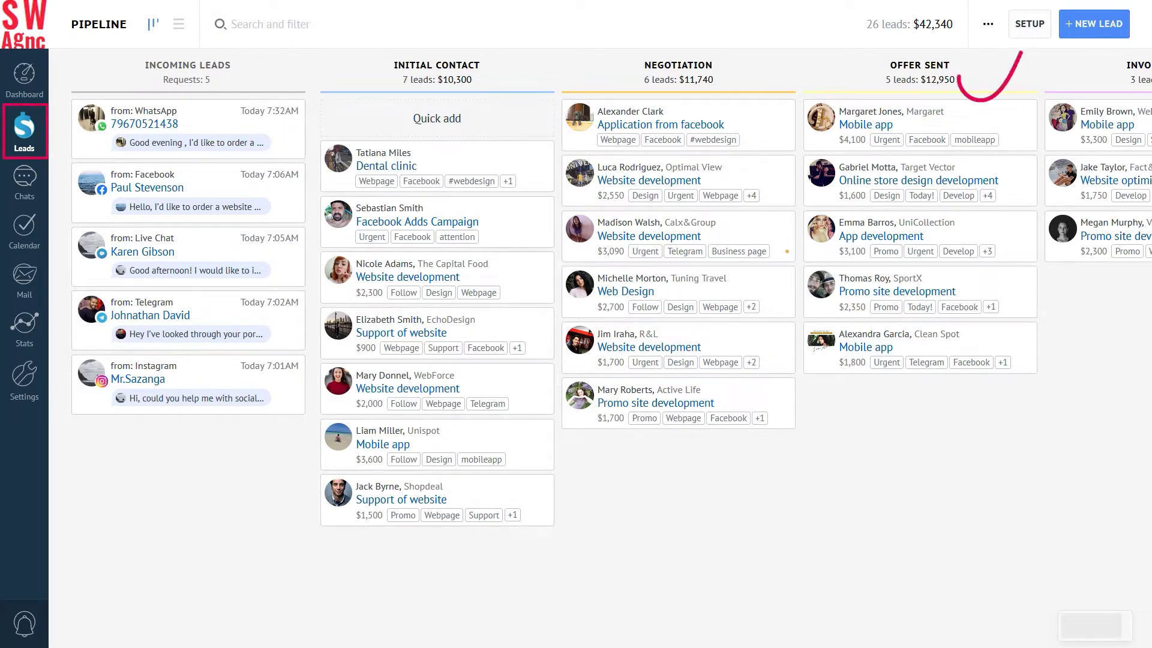
# Step: Open the pipeline setup and browse the Lead Sources catalogue to add a source
pyautogui.click(1029, 24)
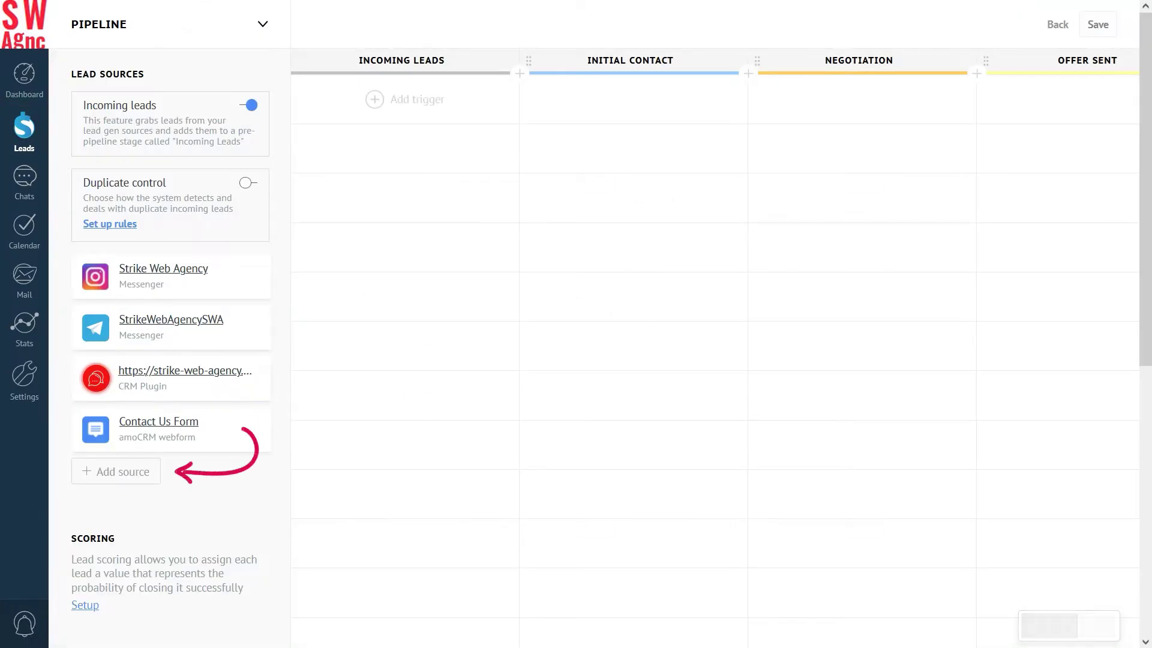
pyautogui.click(118, 471)
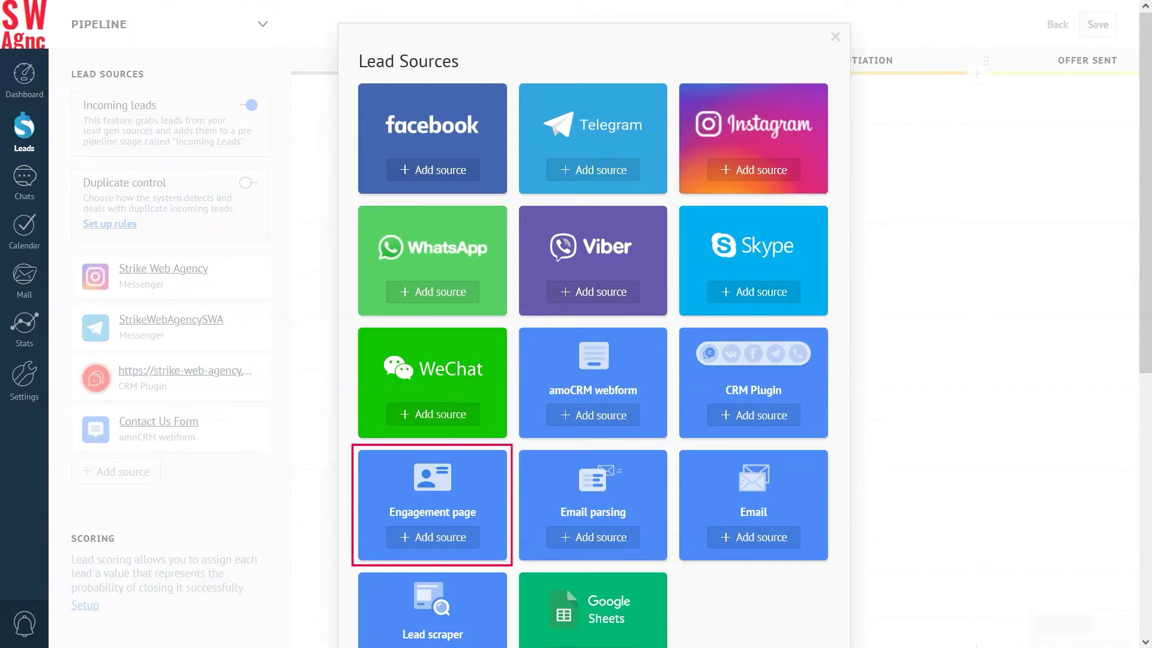
# Step: Add an Engagement page lead source and give it a black background
pyautogui.click(432, 537)
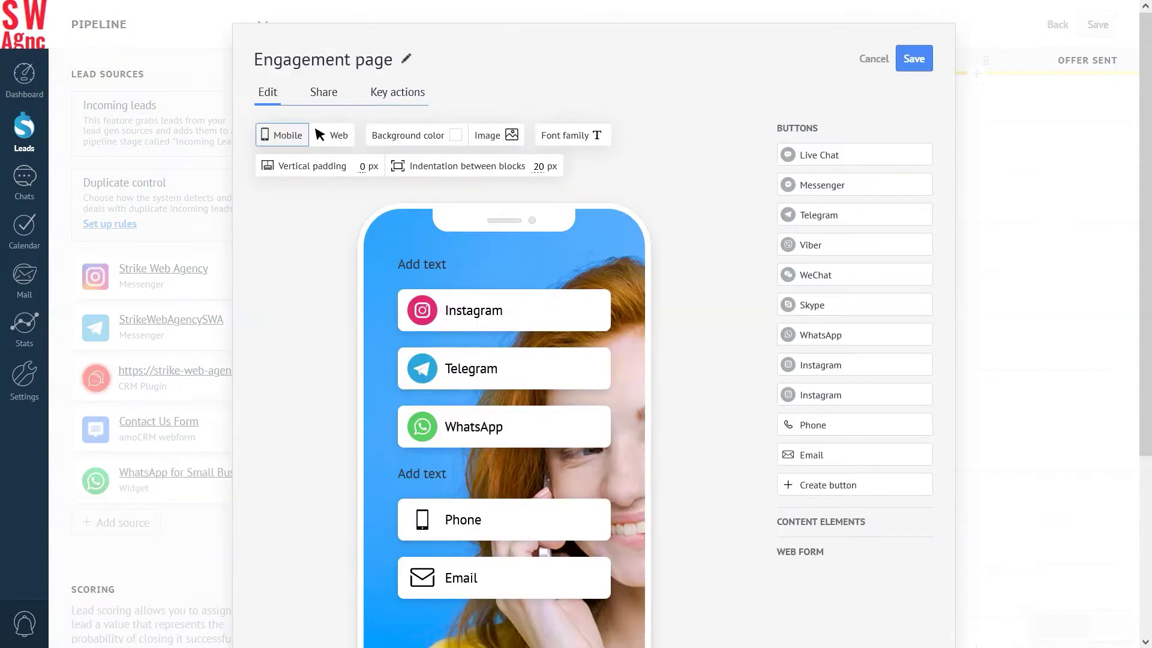
pyautogui.click(400, 134)
pyautogui.click(344, 298)
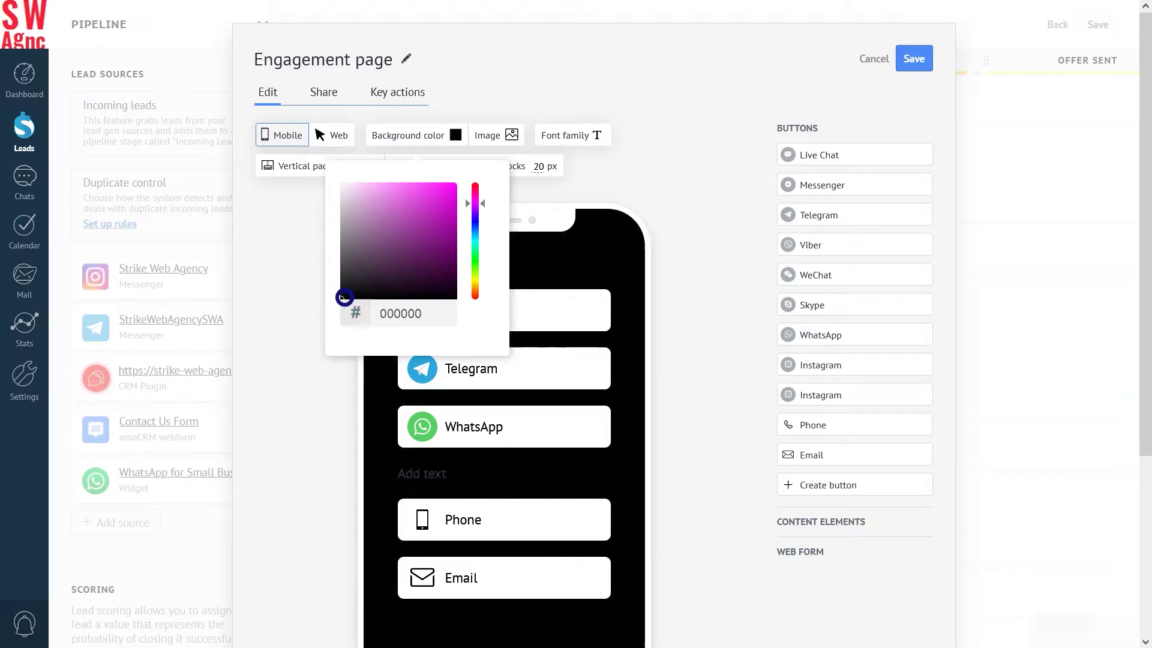
pyautogui.click(496, 134)
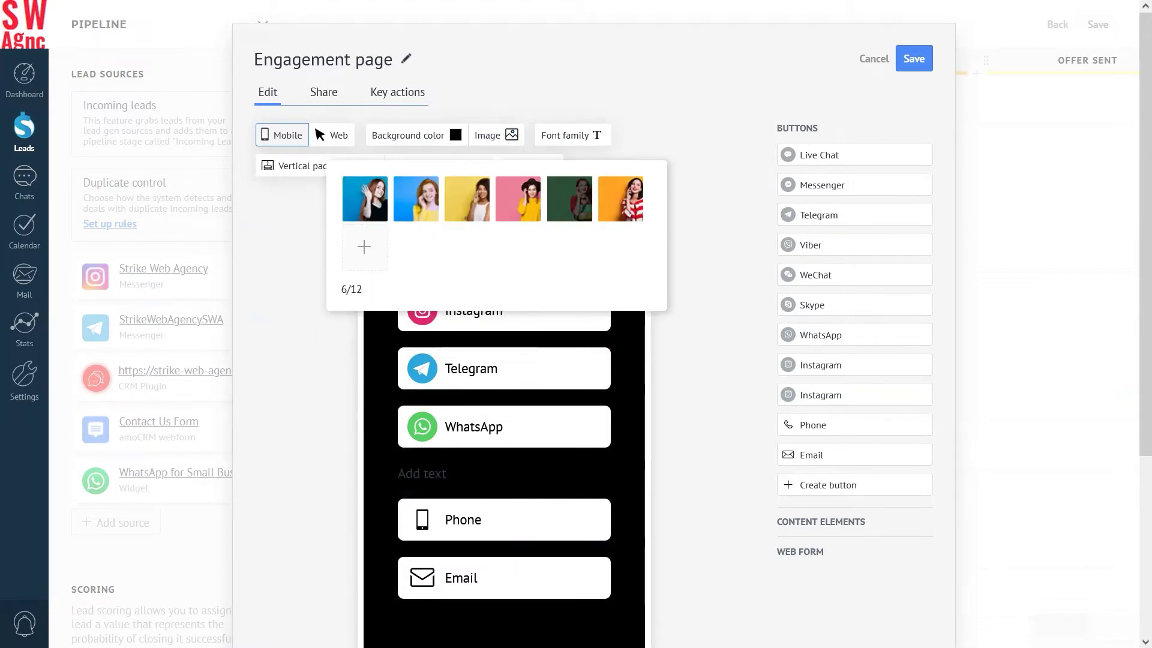
# Step: Set the page font to Arial and check both web and mobile previews
pyautogui.click(572, 134)
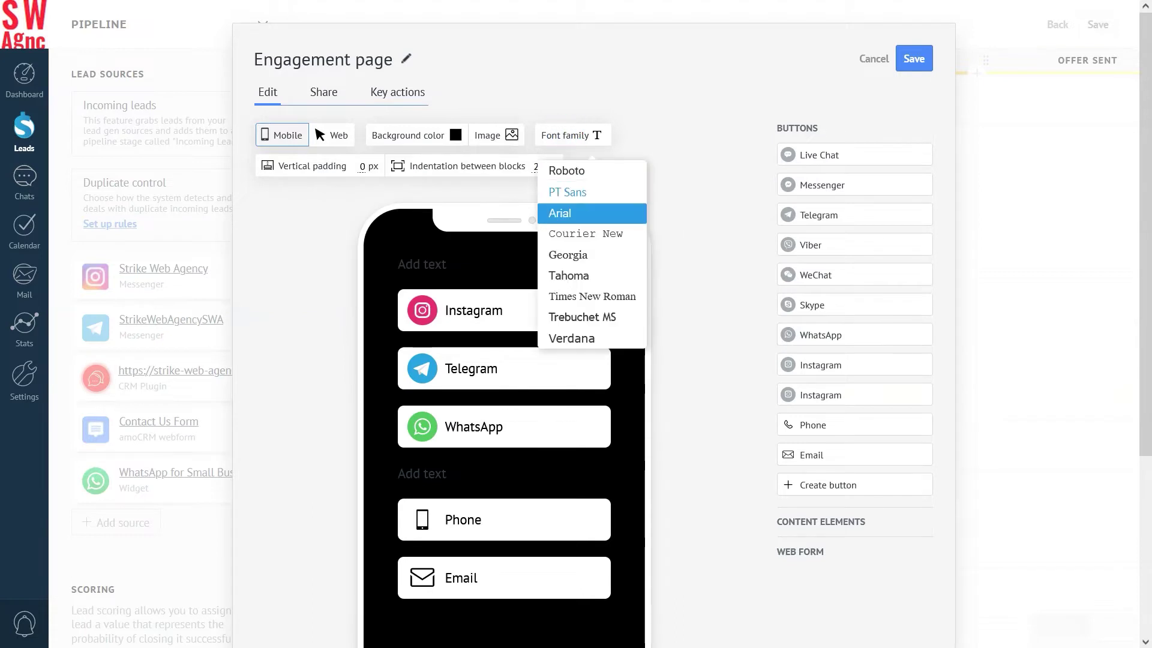
pyautogui.click(559, 212)
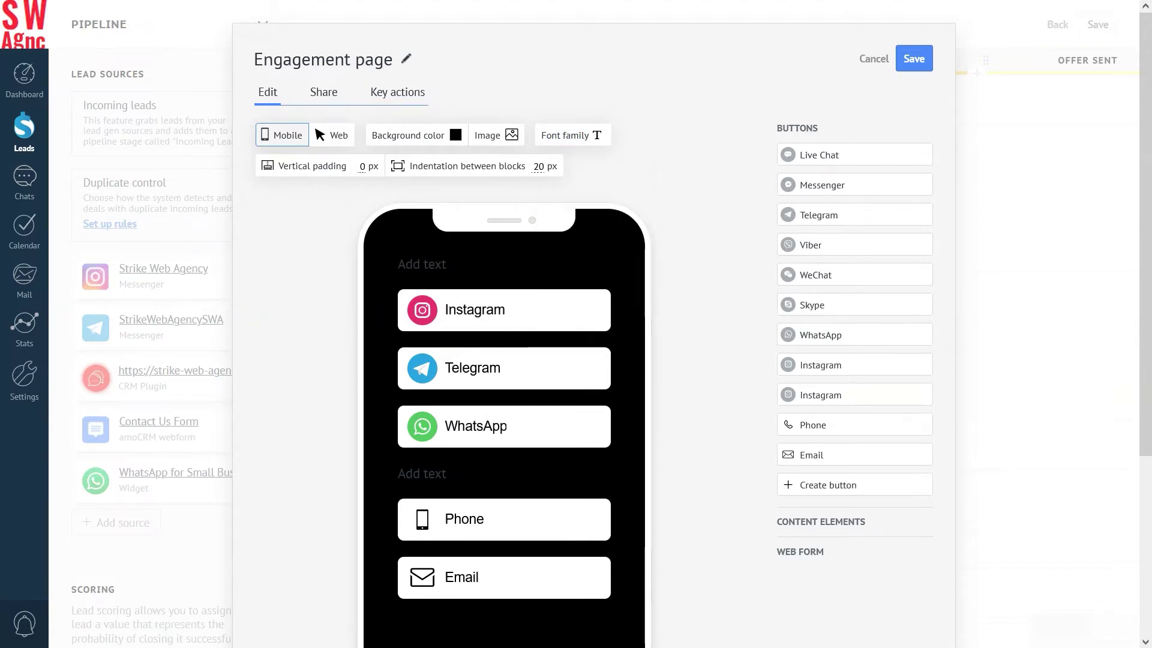
pyautogui.click(332, 135)
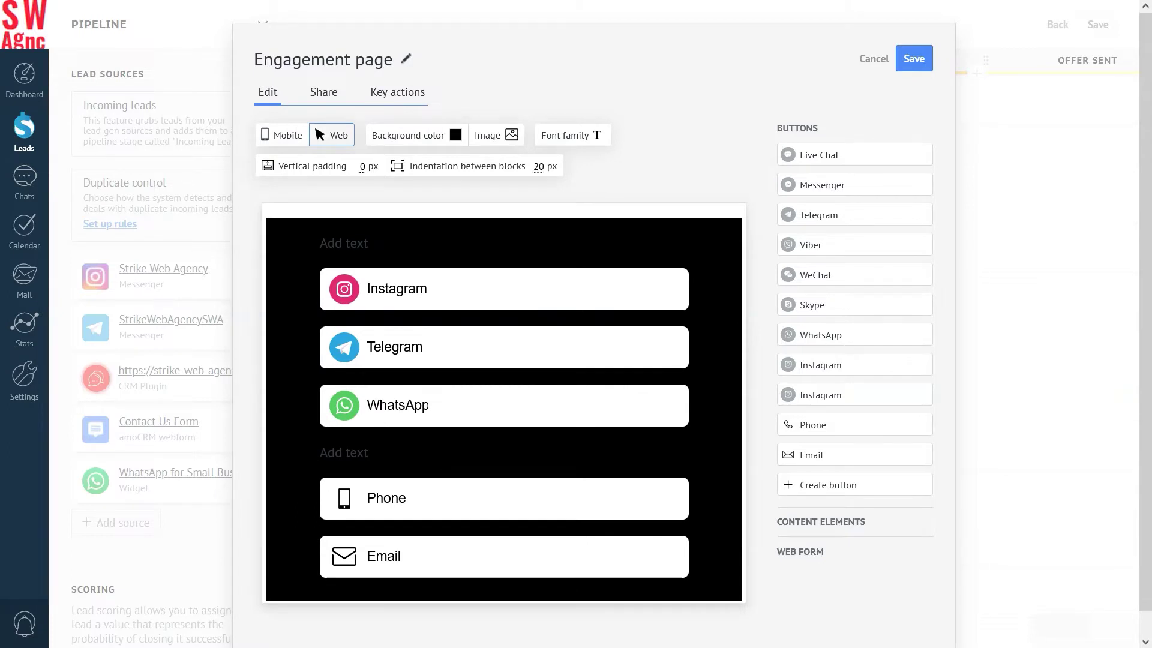
pyautogui.click(282, 134)
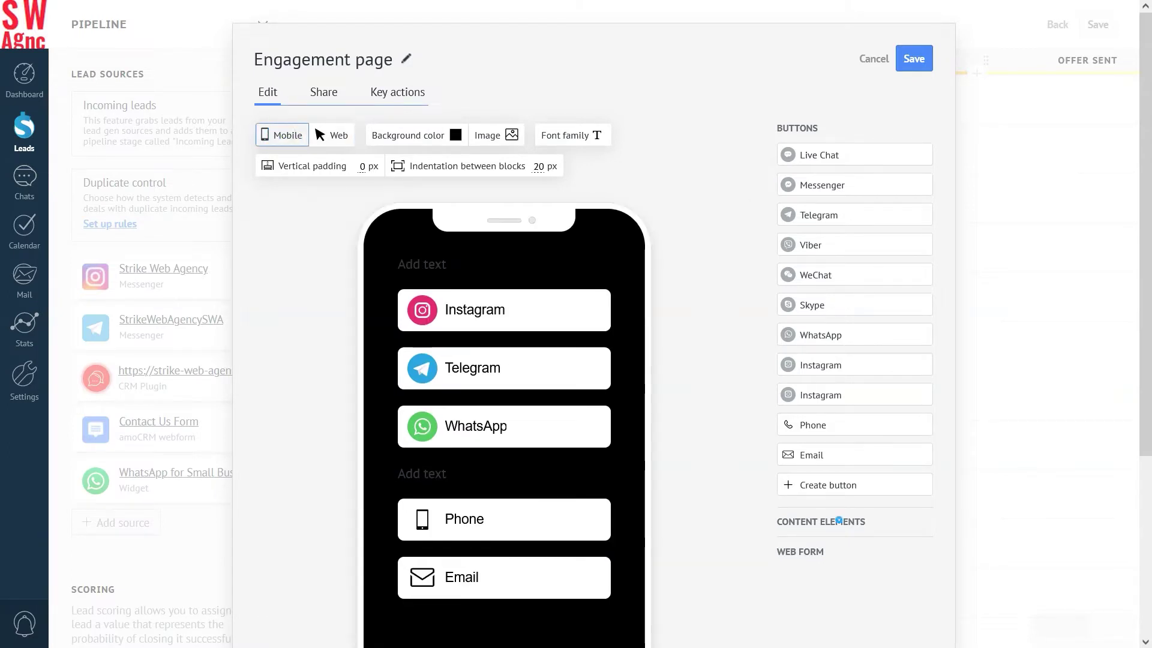
pyautogui.click(838, 520)
# Step: Insert the SWA logo image, centre it and move its block to the page top
pyautogui.click(504, 634)
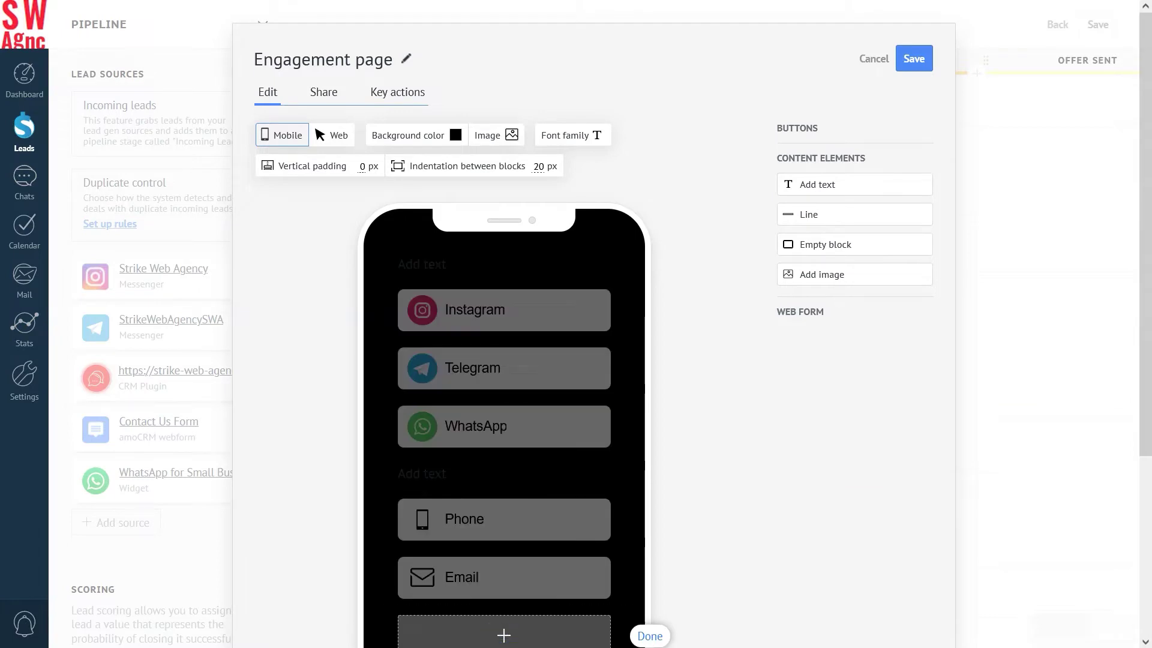
pyautogui.click(287, 123)
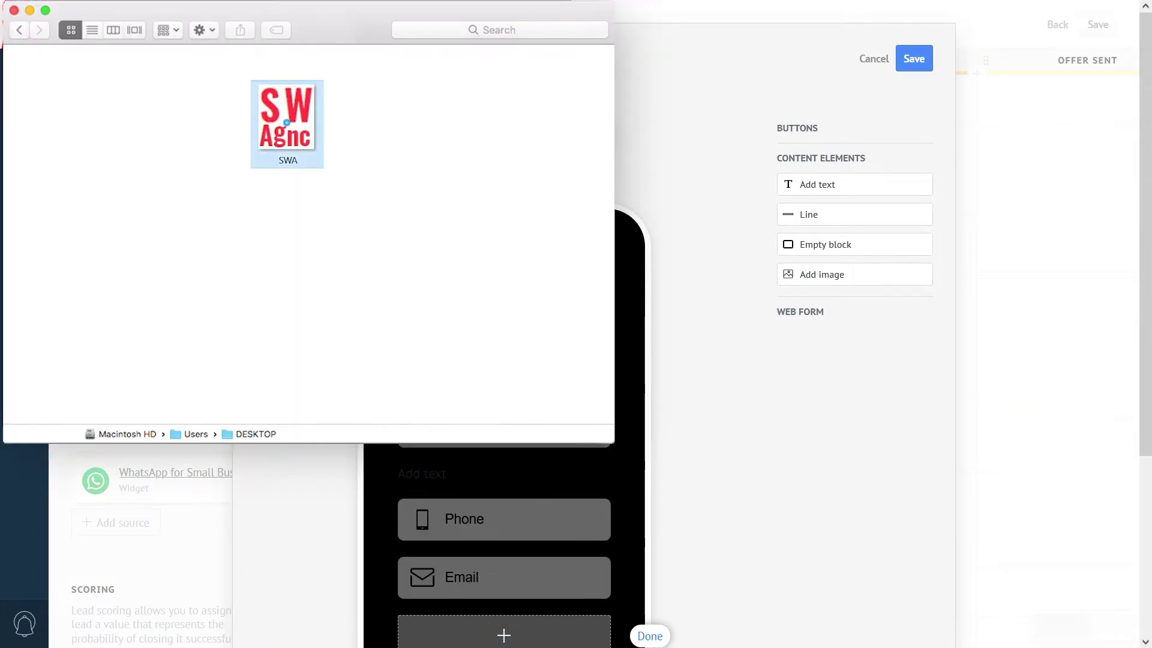
pyautogui.doubleClick(288, 123)
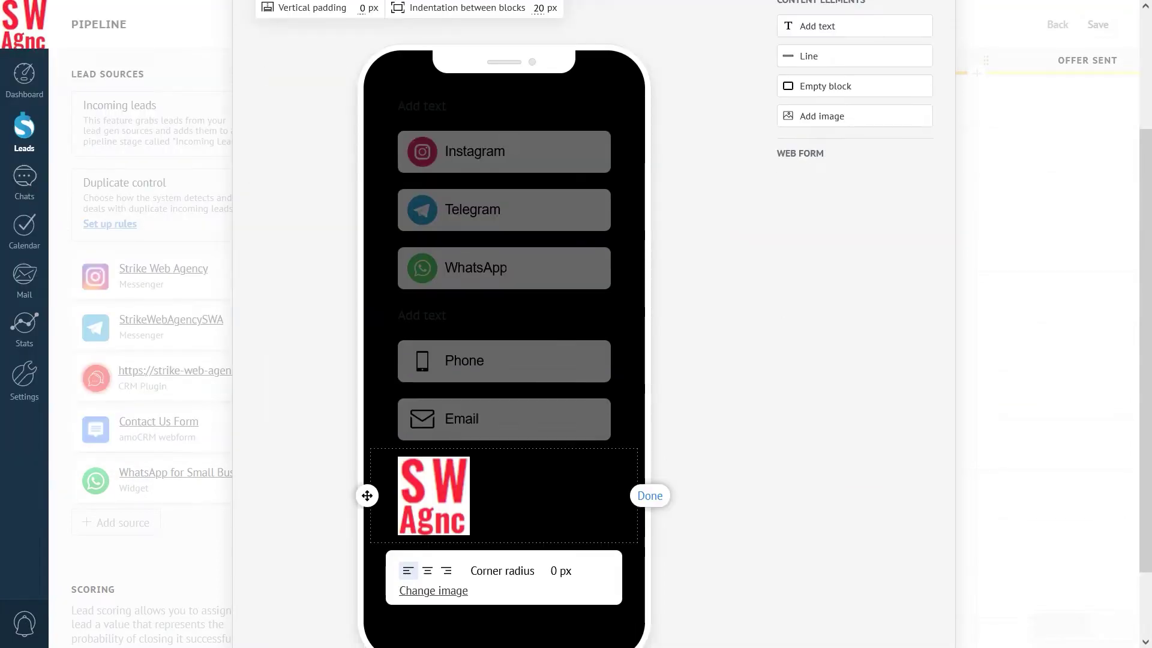
pyautogui.click(427, 571)
pyautogui.moveTo(367, 496); pyautogui.dragTo(354, 113)
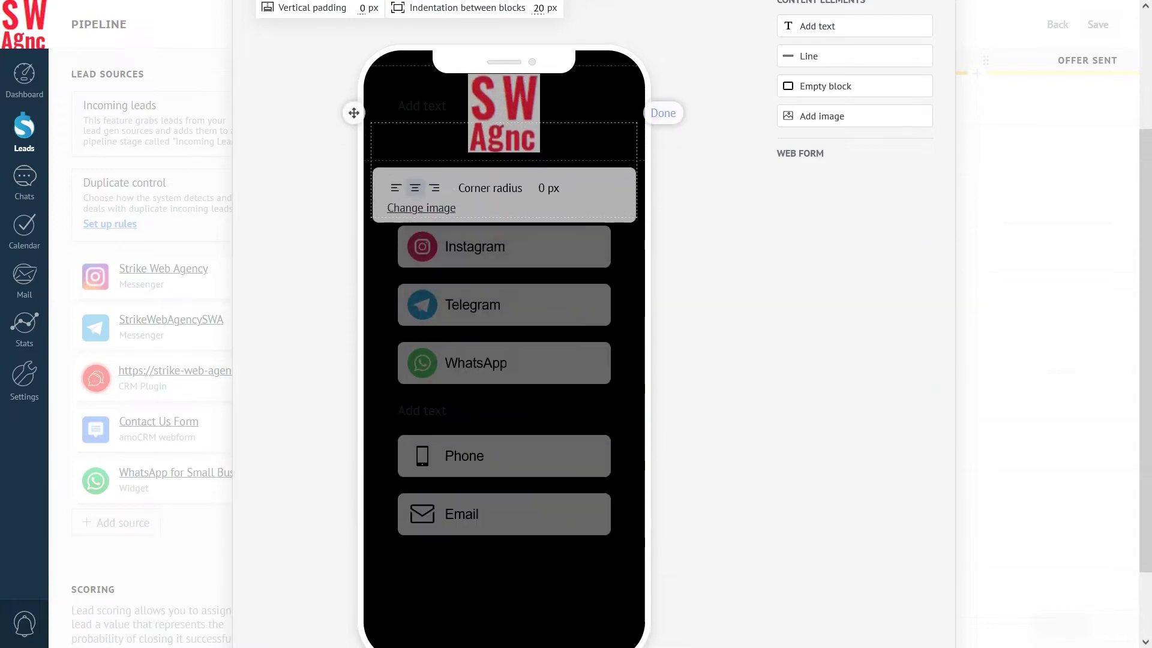
pyautogui.click(660, 170)
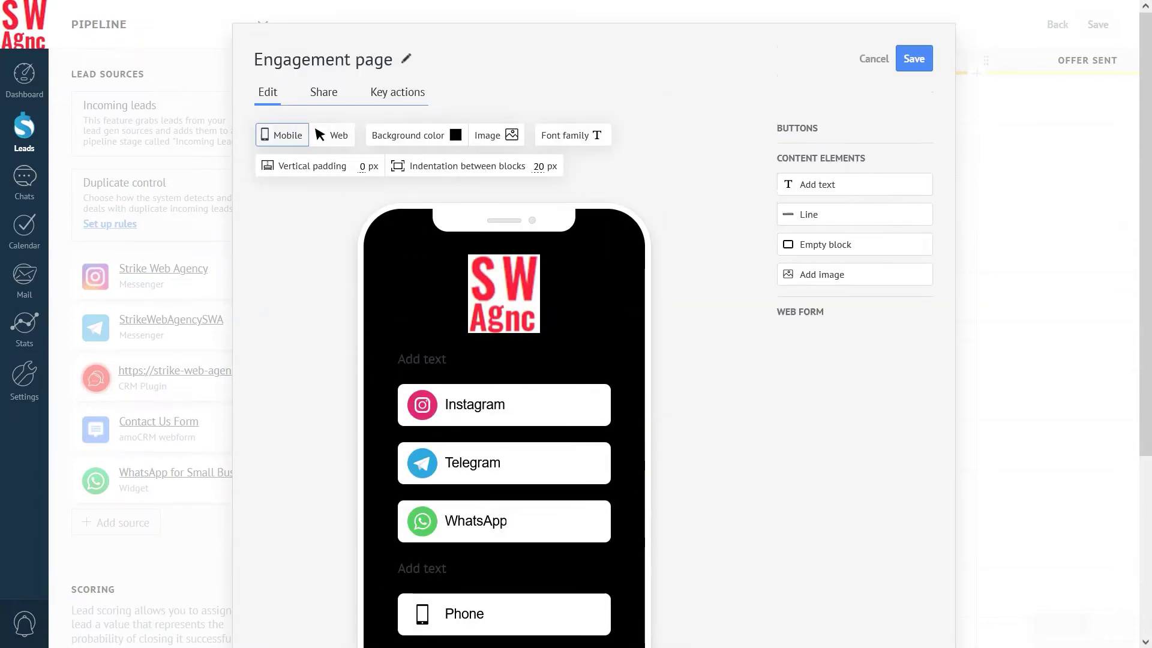
pyautogui.click(796, 128)
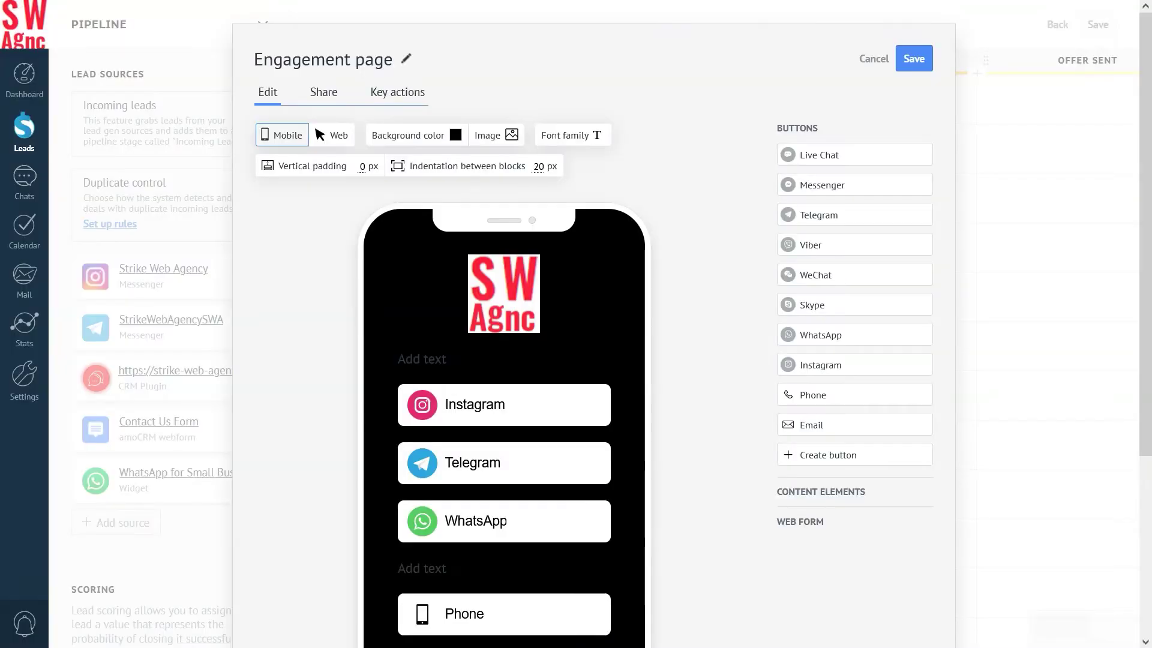
# Step: Place a Live Chat button between the Telegram and WhatsApp buttons
pyautogui.moveTo(819, 155); pyautogui.dragTo(378, 526)
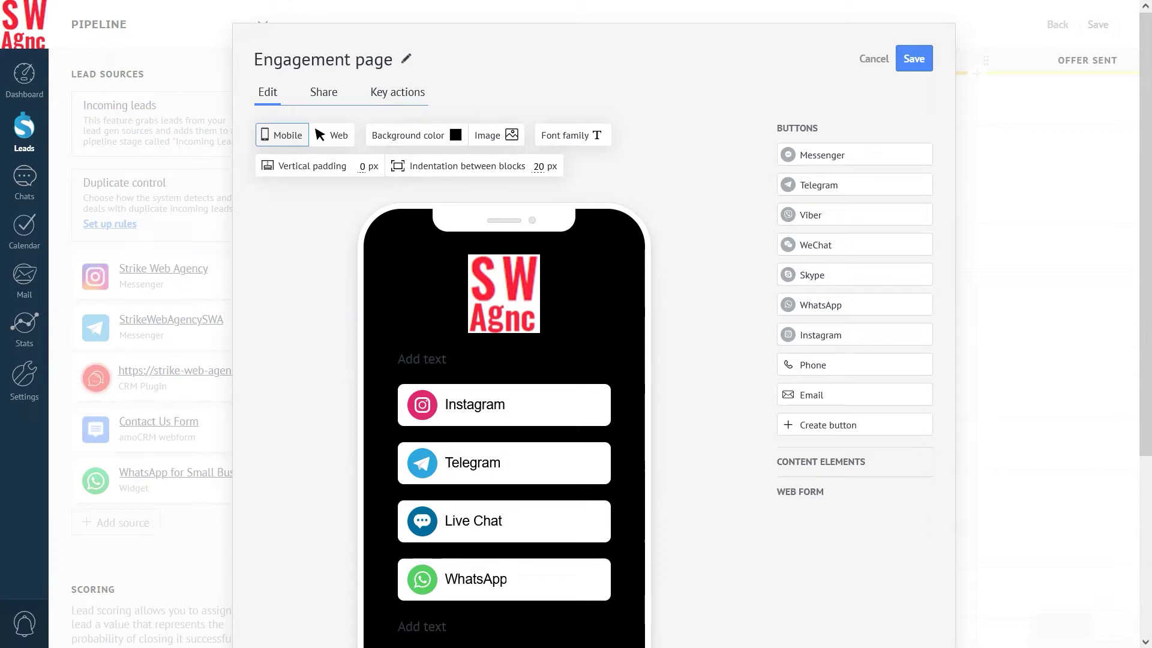
pyautogui.click(421, 359)
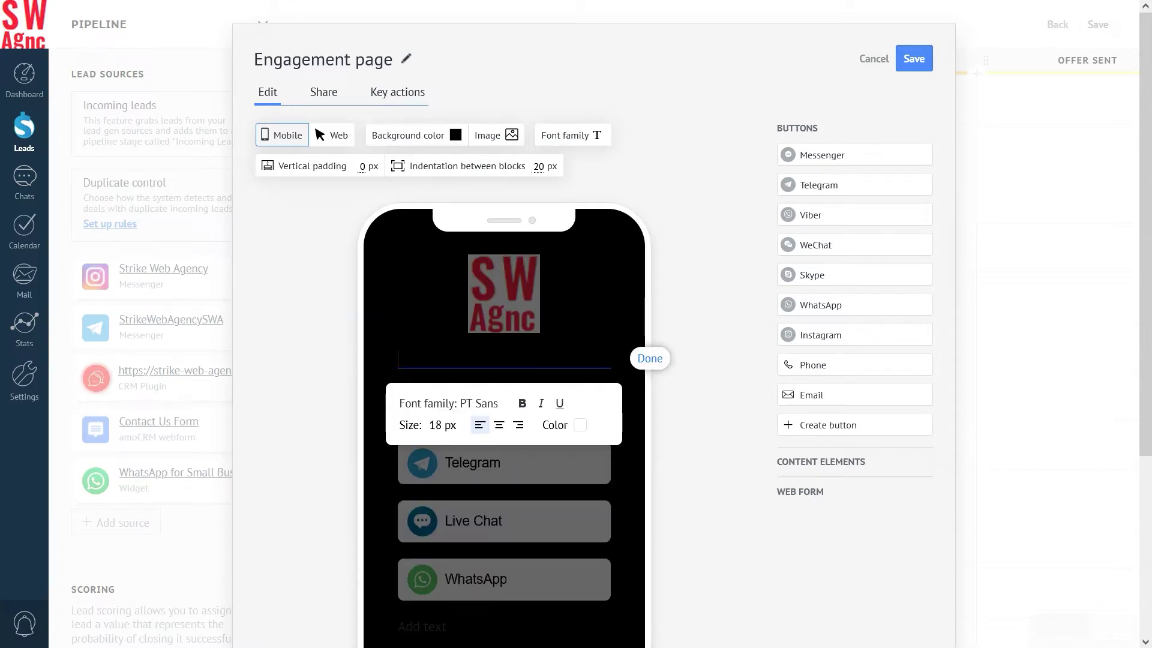
# Step: Paste the agency name as the title, sized 20px, centred and coloured red
pyautogui.write('Strike Web Agency')
pyautogui.click(442, 425)
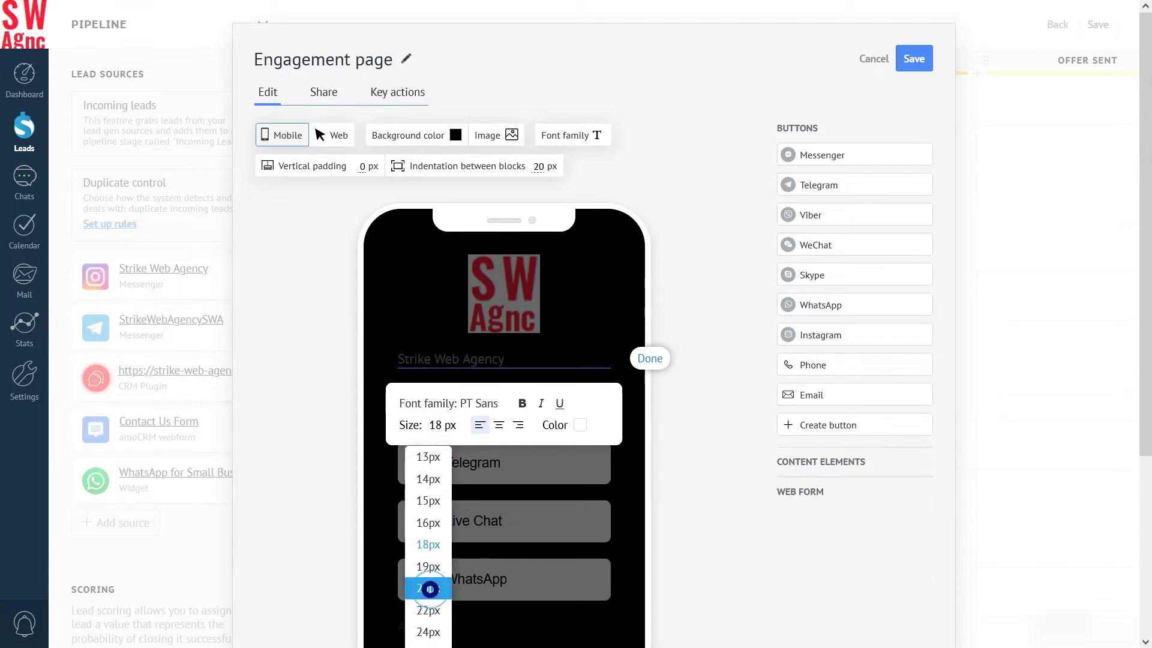
pyautogui.click(428, 588)
pyautogui.click(498, 427)
pyautogui.click(580, 427)
pyautogui.click(622, 494)
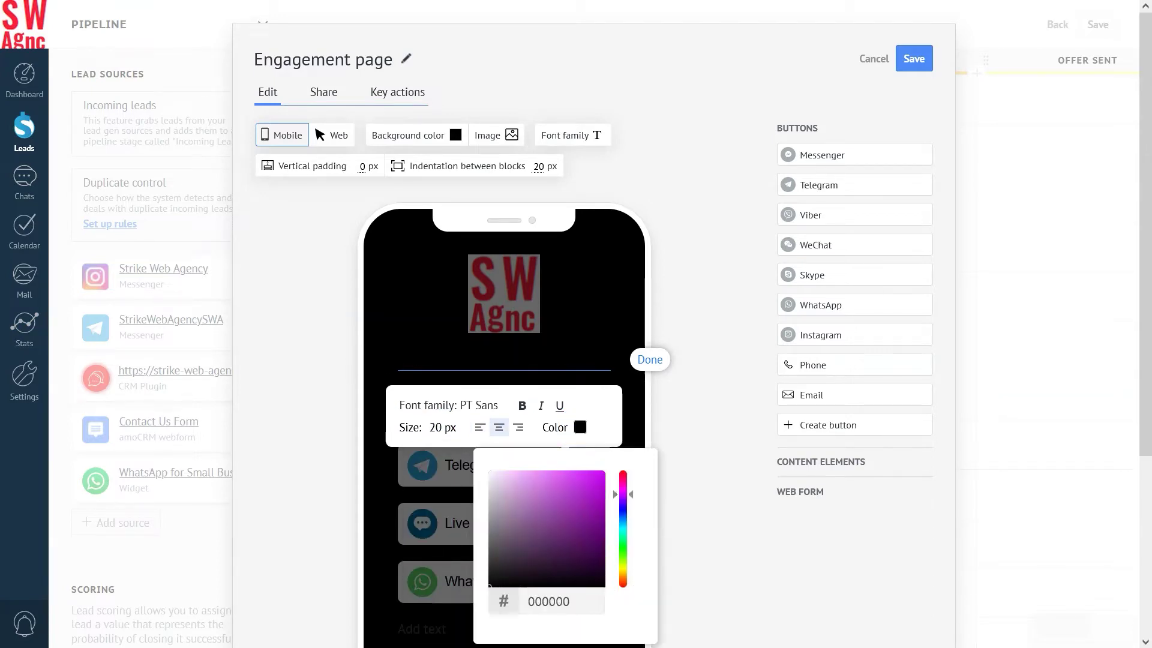
pyautogui.click(595, 483)
pyautogui.click(649, 360)
# Step: Add a red 'We craft beautiful & useful websites' tagline, then a web form
pyautogui.scroll(-3, 504, 359)
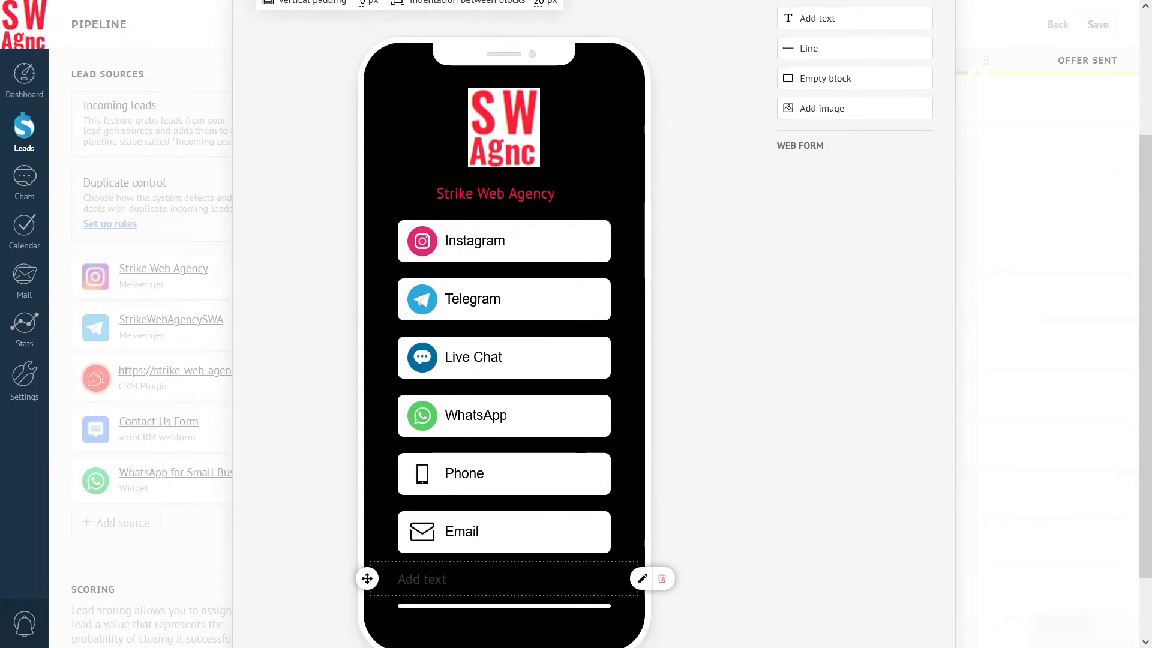
pyautogui.click(643, 578)
pyautogui.write('We craft beautiful & useful websites')
pyautogui.scroll(-1, 504, 360)
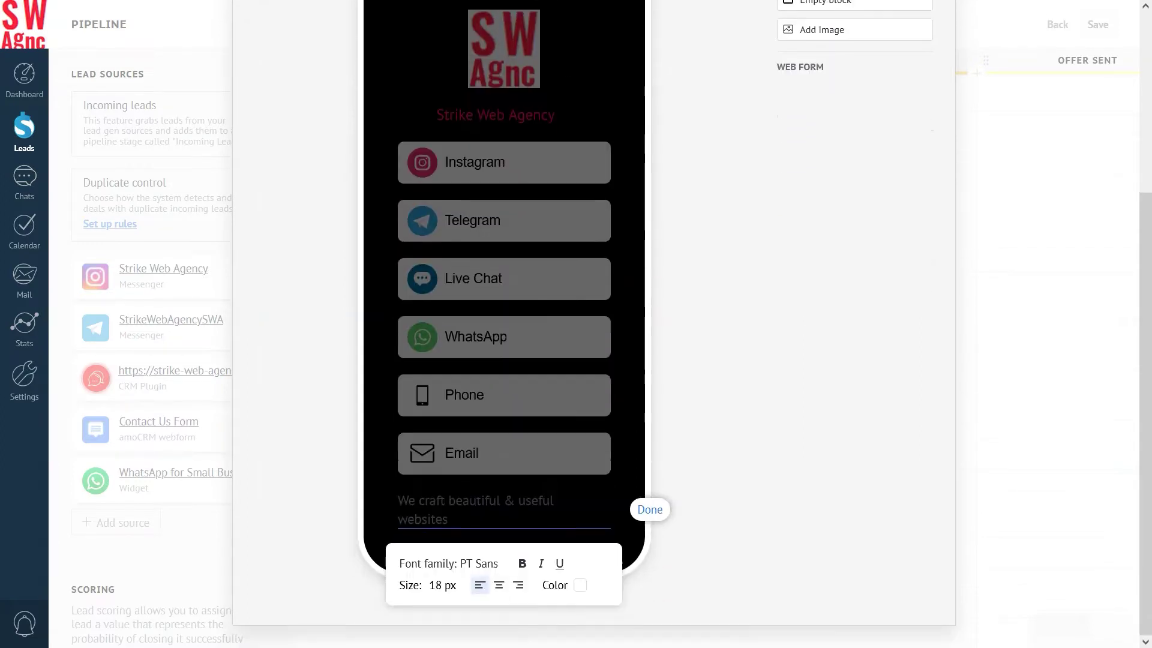
pyautogui.hotkey('ctrl', 'z')
pyautogui.hotkey('ctrl', 'z')
pyautogui.hotkey('ctrl', 'z')
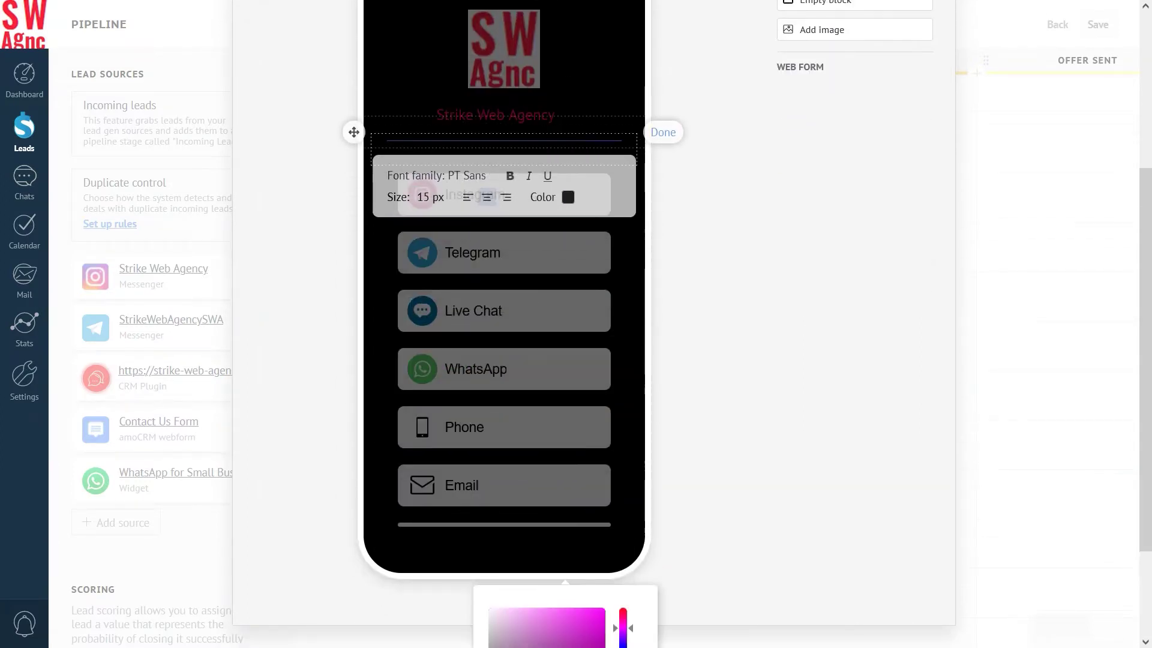
pyautogui.scroll(3, 504, 360)
pyautogui.click(579, 388)
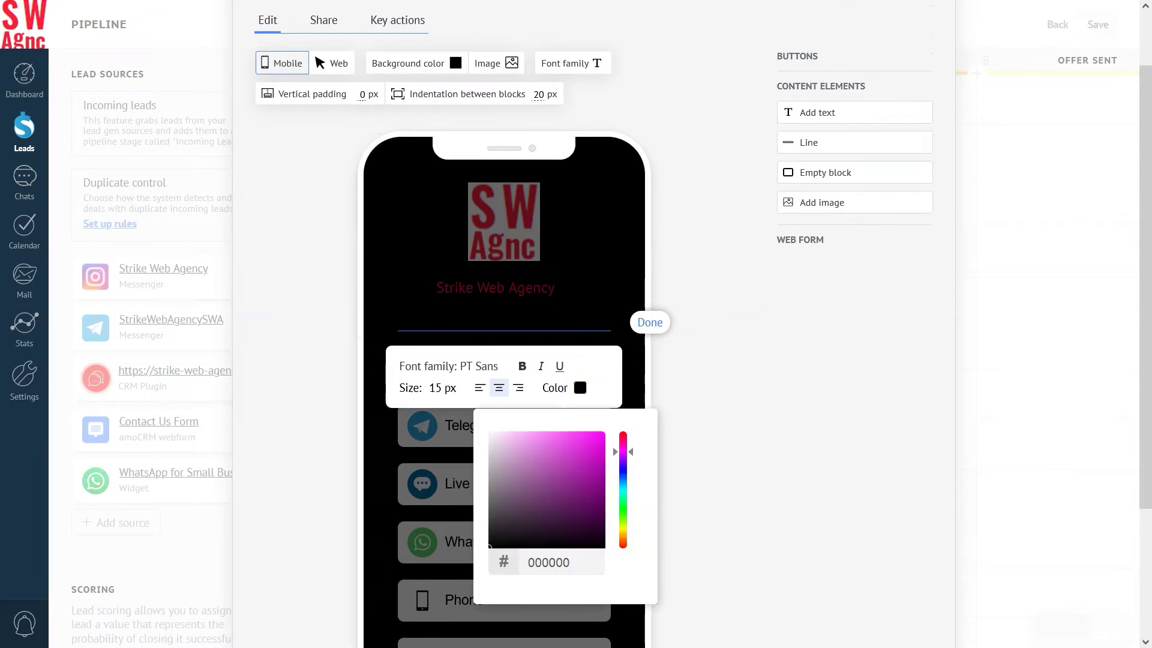
pyautogui.click(599, 431)
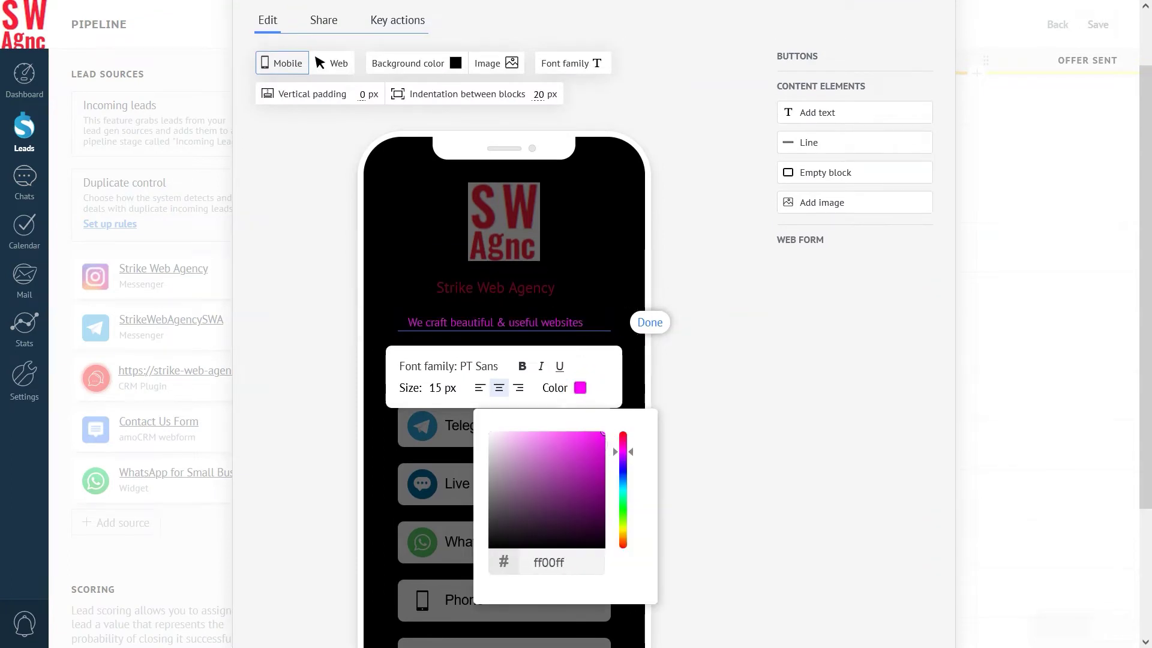
pyautogui.press('Return')
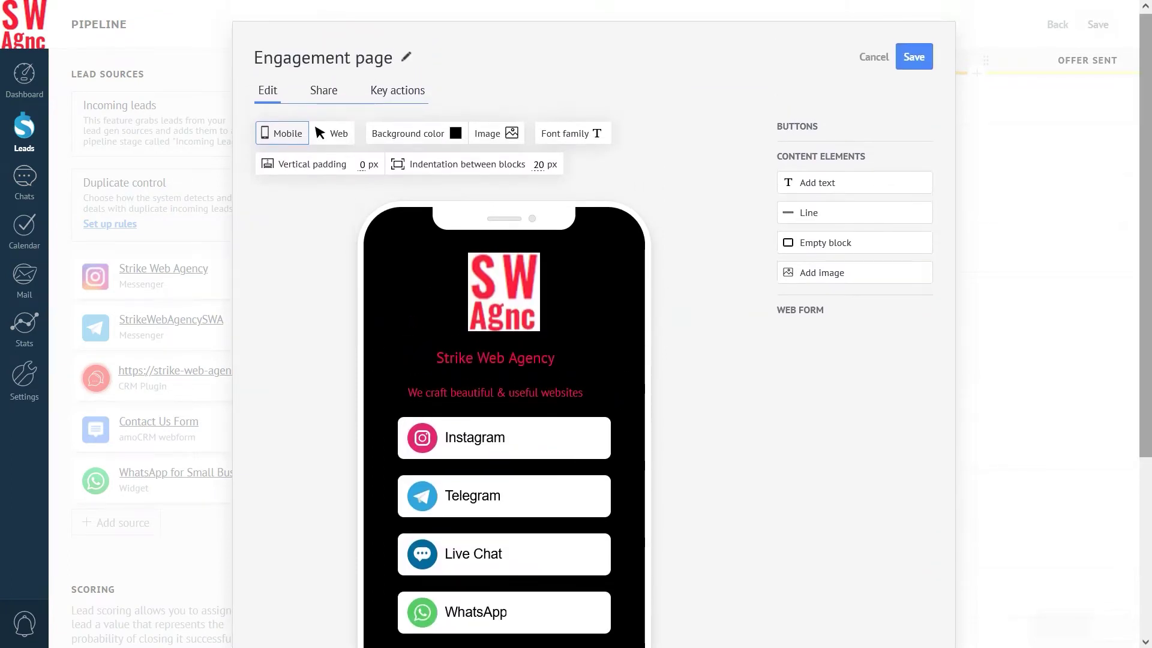
pyautogui.click(799, 309)
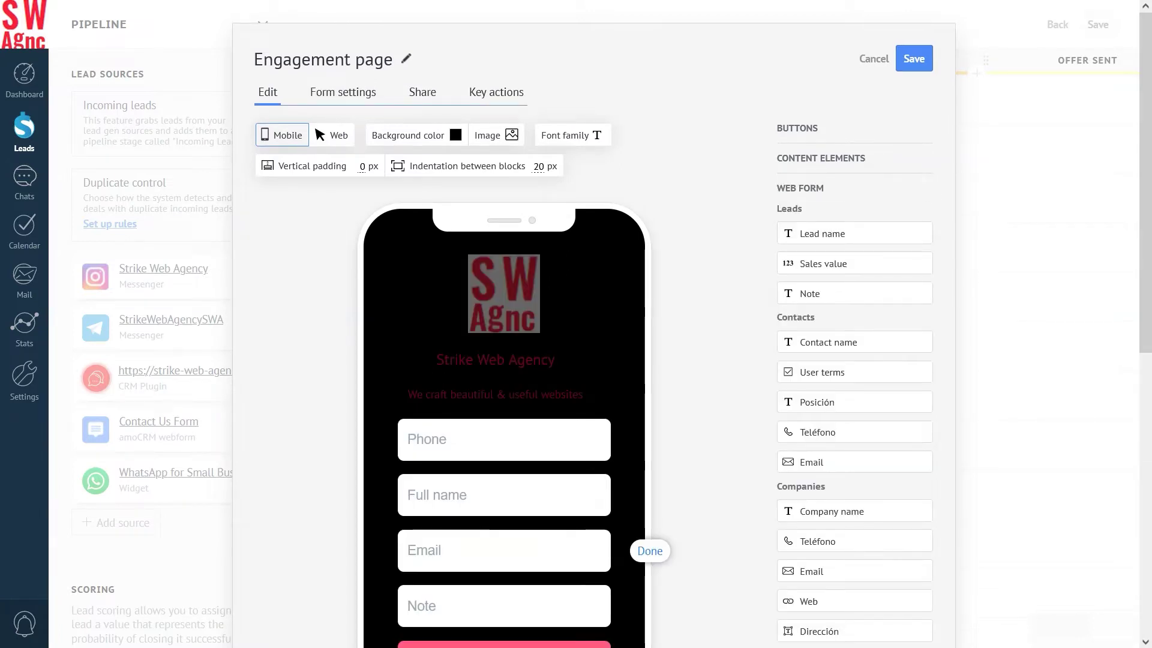
# Step: Make the Full name and Phone form fields required
pyautogui.click(467, 439)
pyautogui.click(482, 487)
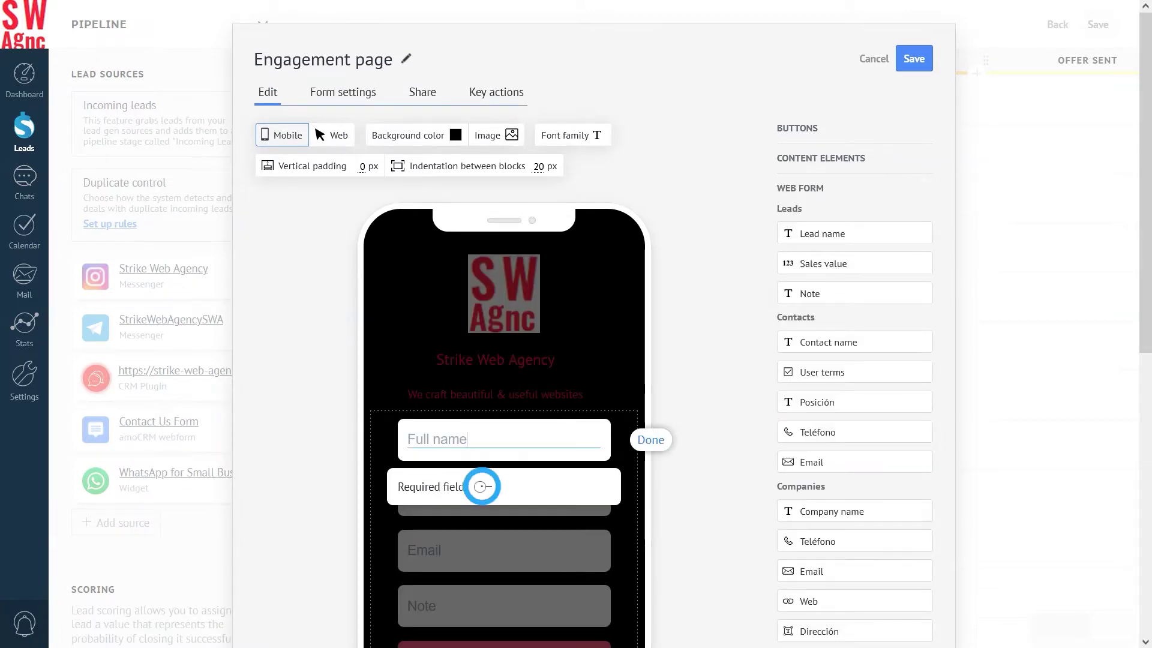
pyautogui.click(651, 440)
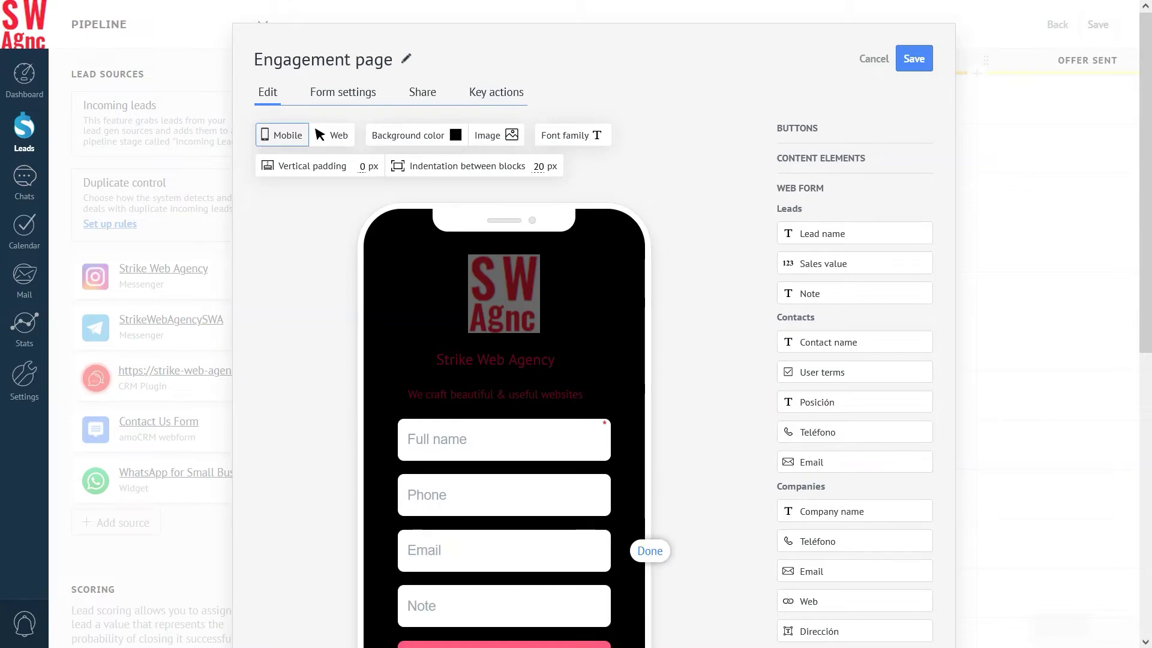
pyautogui.click(468, 494)
pyautogui.click(483, 541)
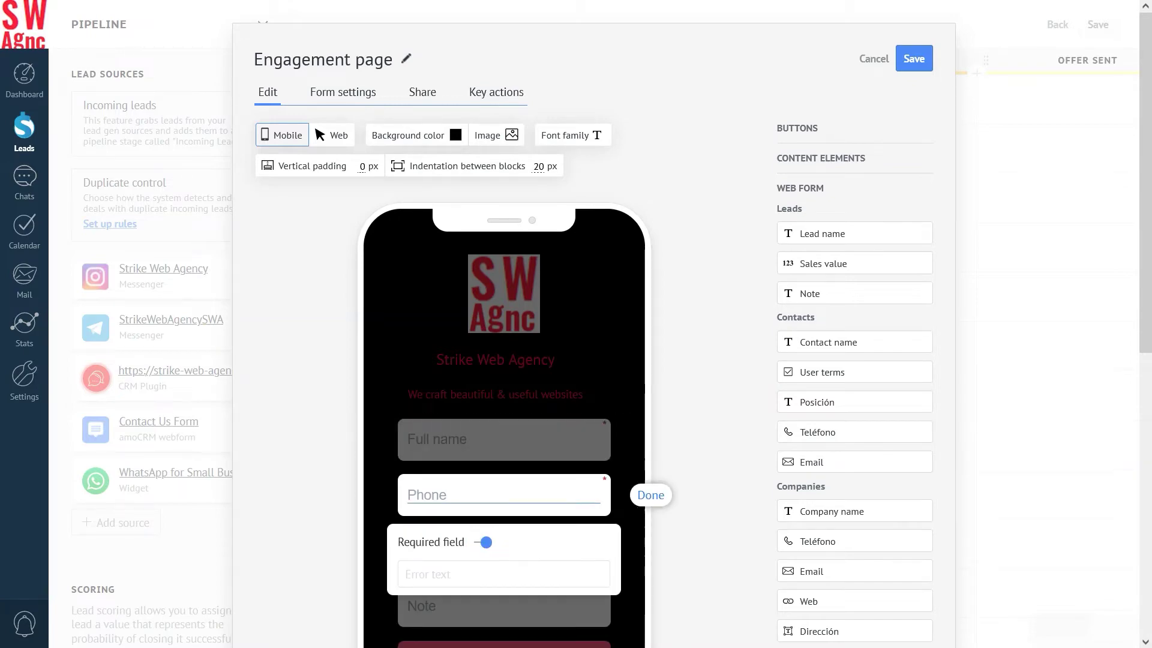
pyautogui.click(651, 495)
# Step: Recolour the SUBMIT button to ff0046
pyautogui.scroll(-4, 503, 420)
pyautogui.click(611, 403)
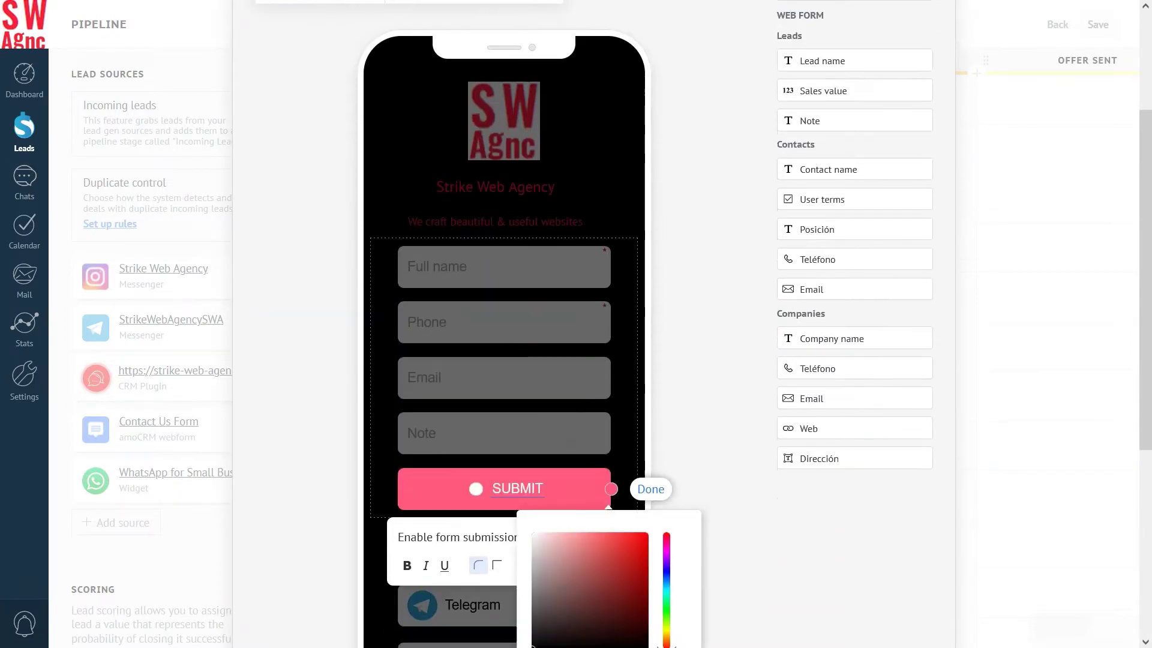
pyautogui.click(605, 577)
pyautogui.write('ff00446')
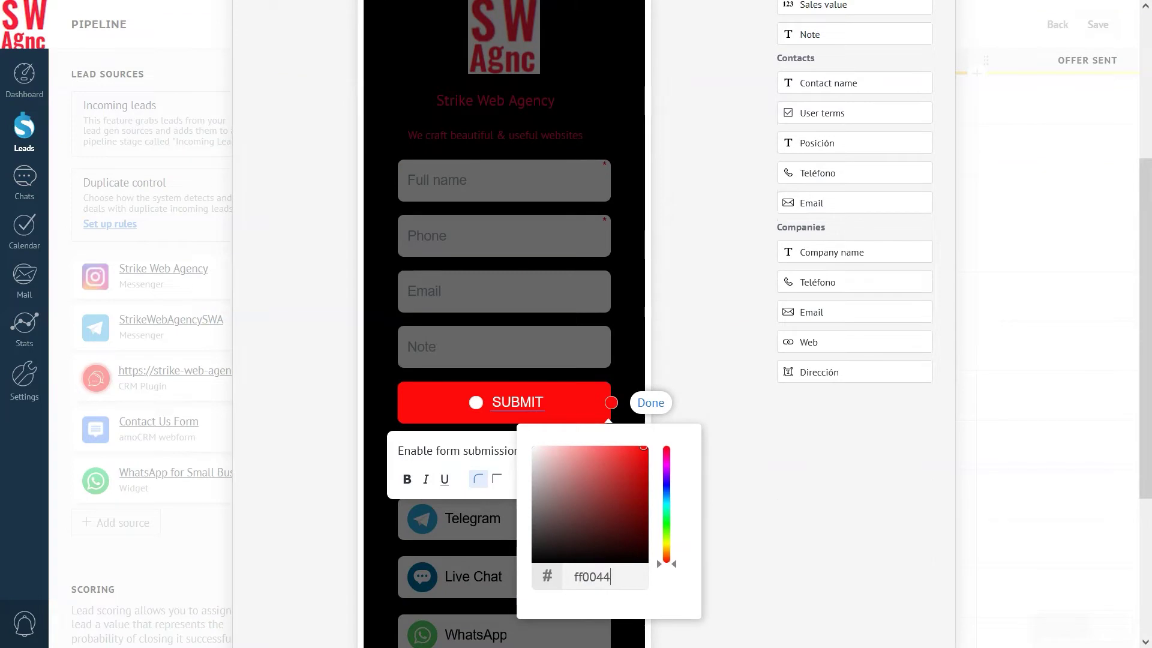
pyautogui.press('Return')
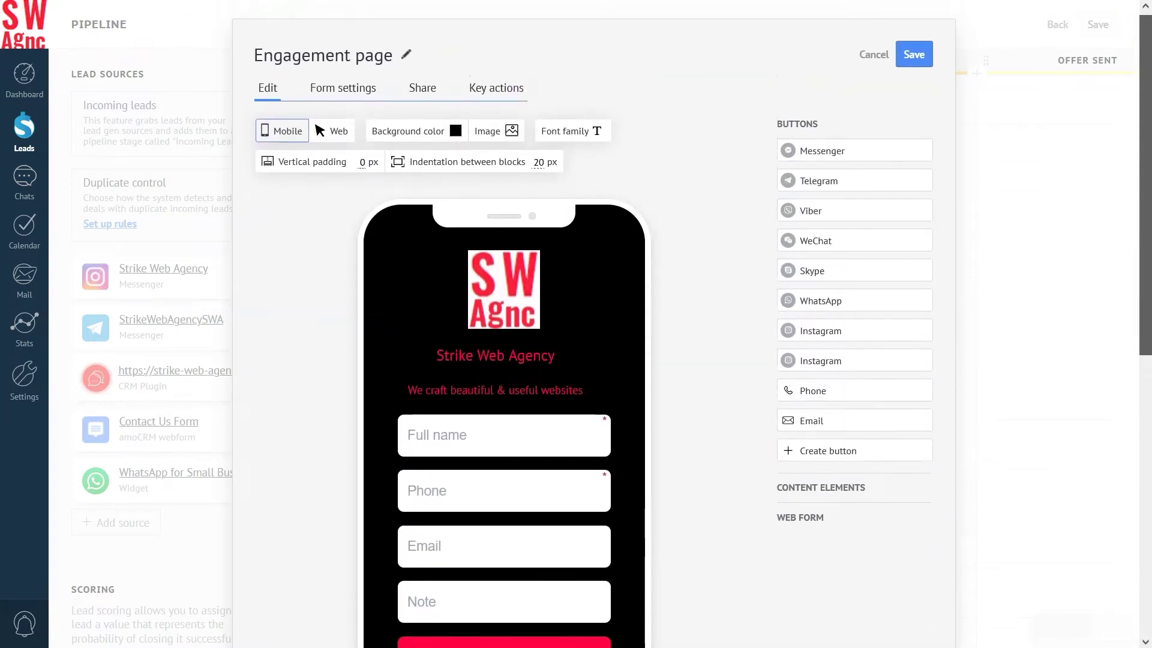
# Step: In Form settings, send new leads to the Initial contact stage
pyautogui.click(334, 90)
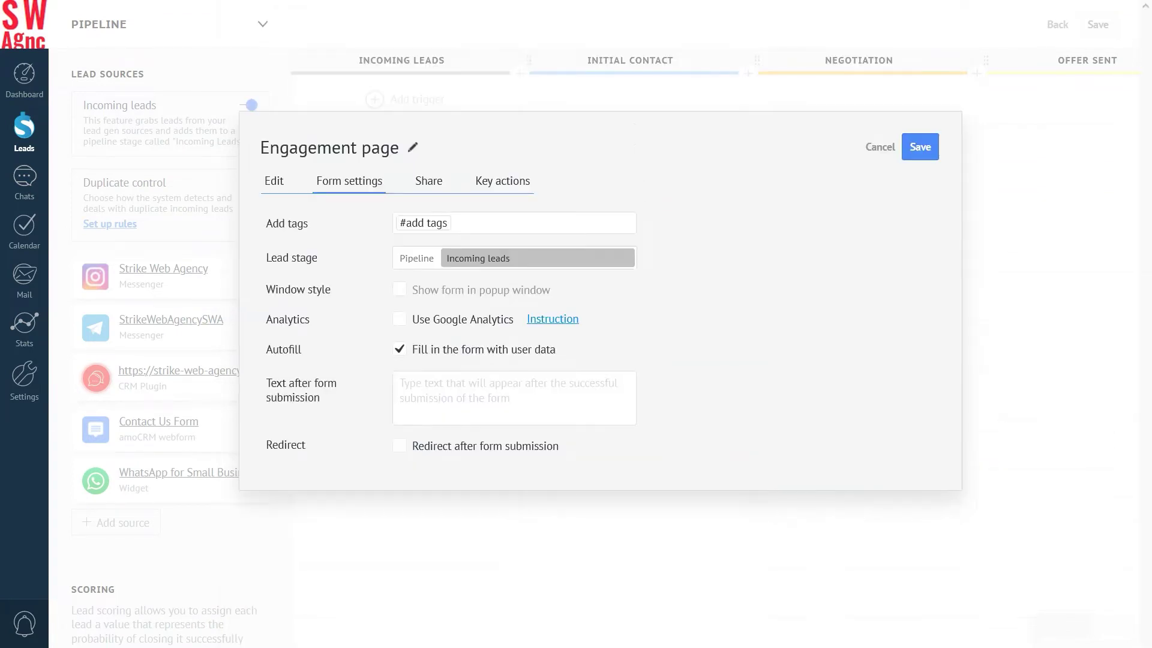
pyautogui.click(416, 258)
pyautogui.click(436, 303)
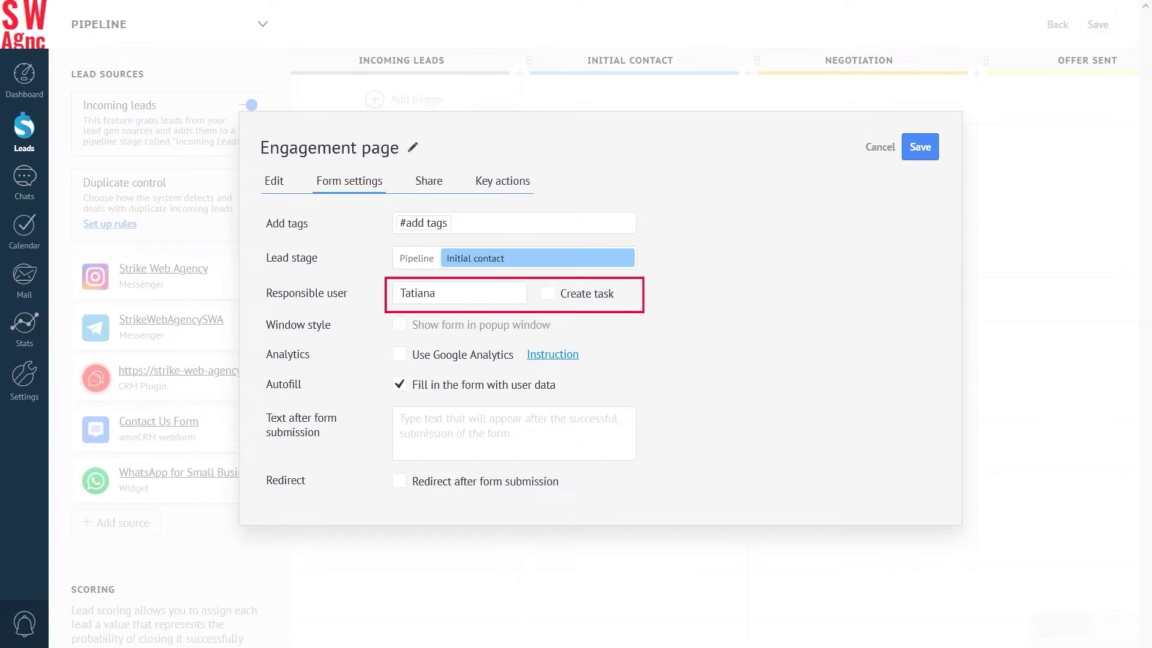
# Step: Show the form in a popup opened by a deep red Contact Us button
pyautogui.click(399, 325)
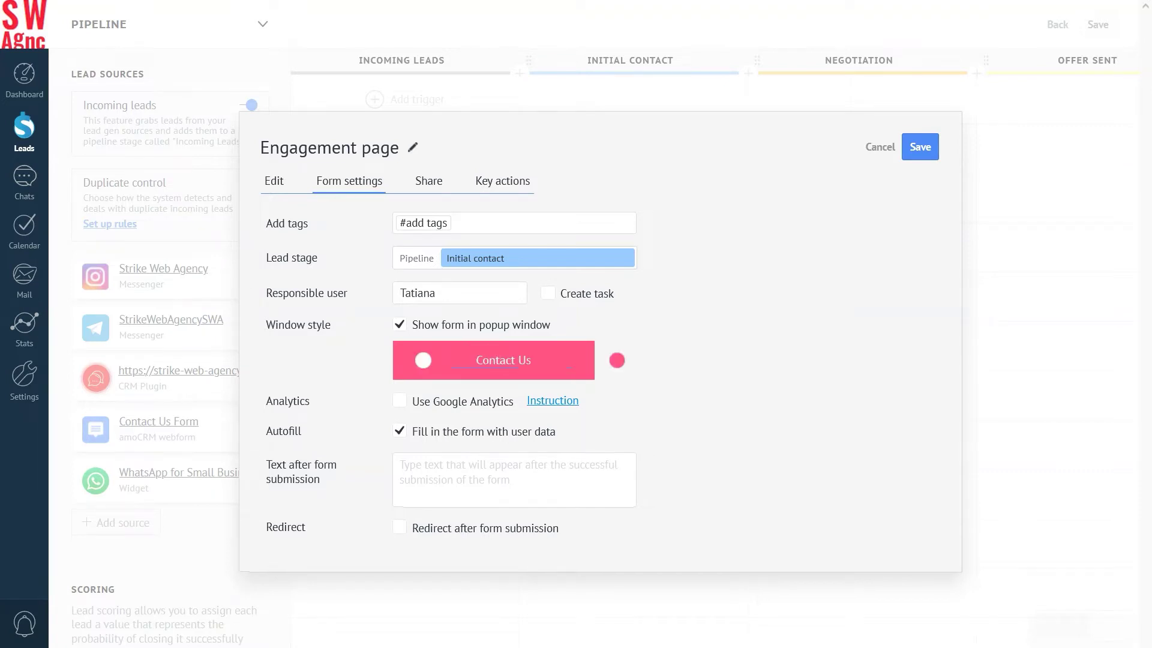
pyautogui.click(616, 360)
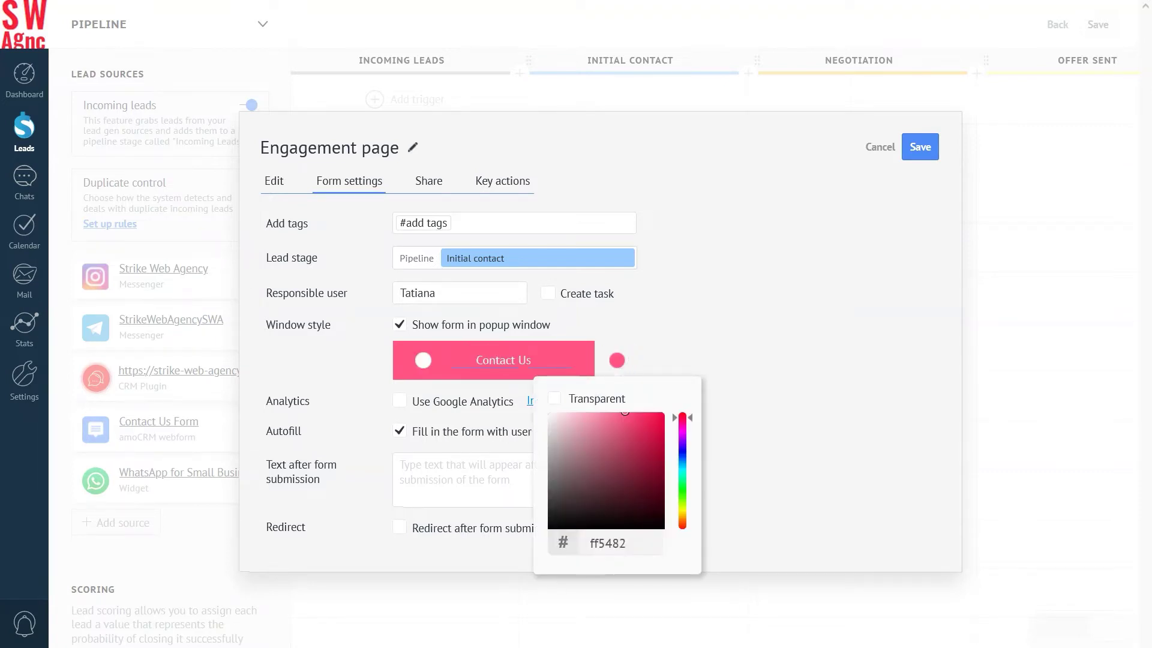
pyautogui.moveTo(625, 411); pyautogui.dragTo(663, 413)
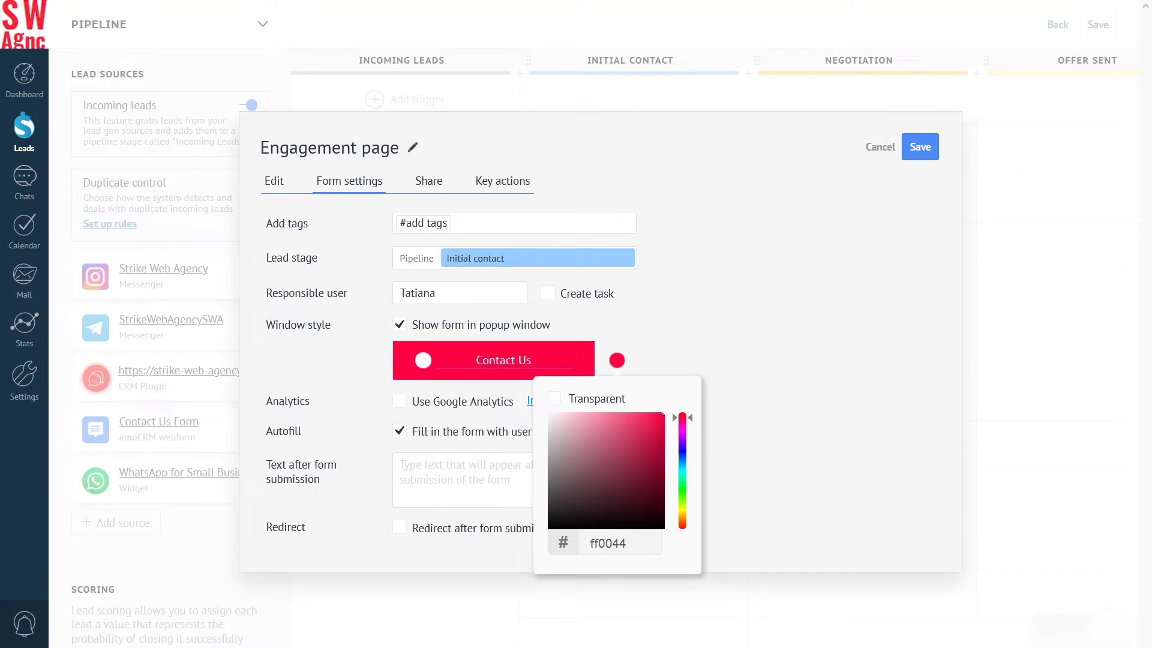
pyautogui.press('Escape')
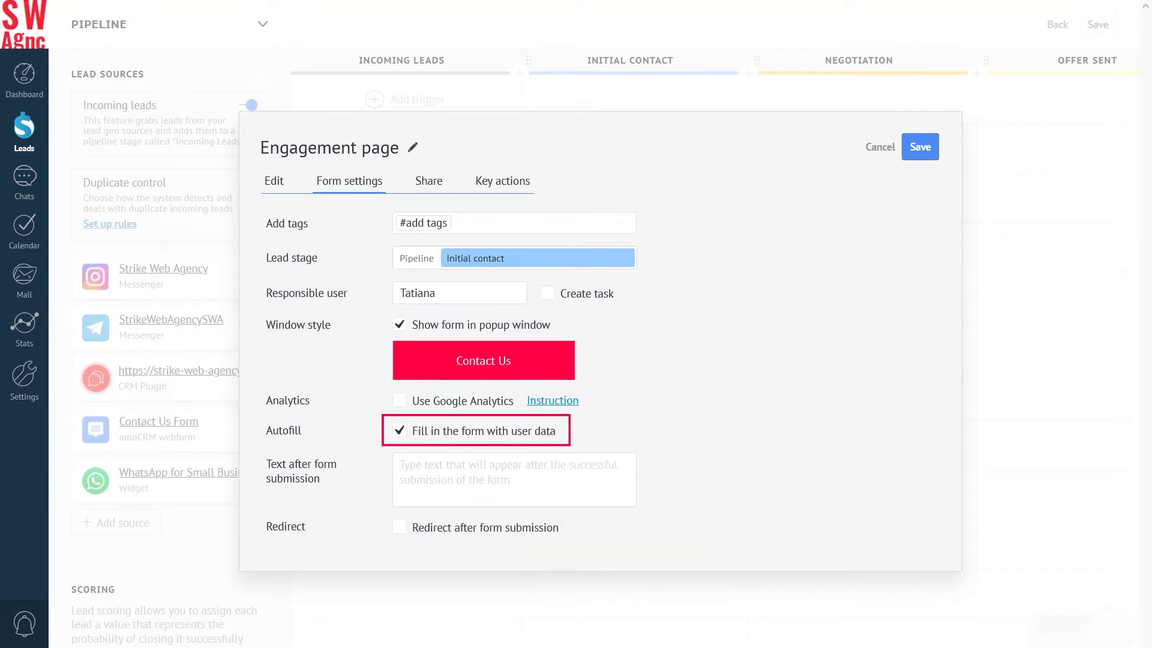
pyautogui.scroll(-1, 600, 342)
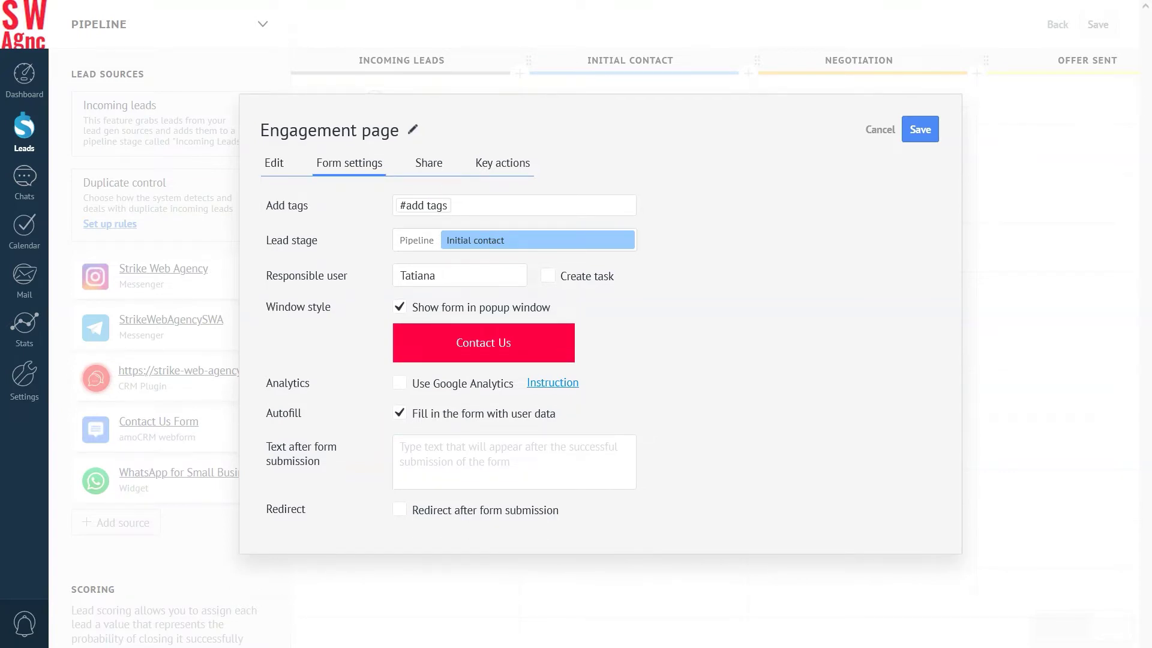
pyautogui.click(408, 446)
# Step: Show 'Thanks for submitting the form!' and redirect to the Instagram inbox after 2 seconds
pyautogui.write('Thanks for submitting the form!')
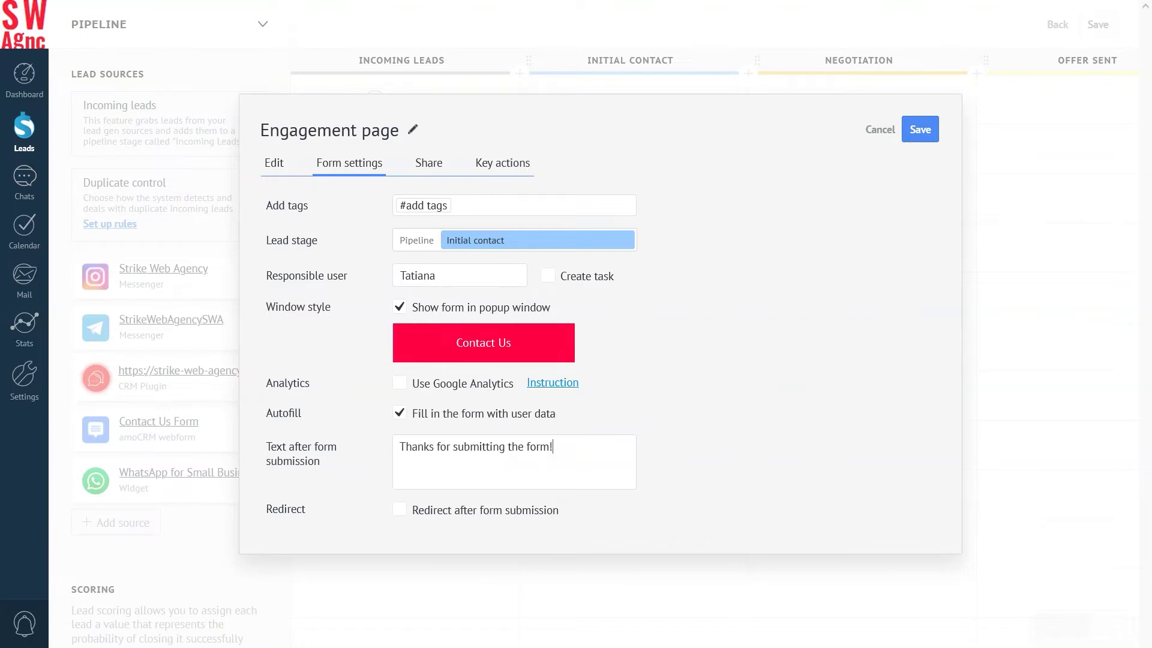
pyautogui.click(398, 509)
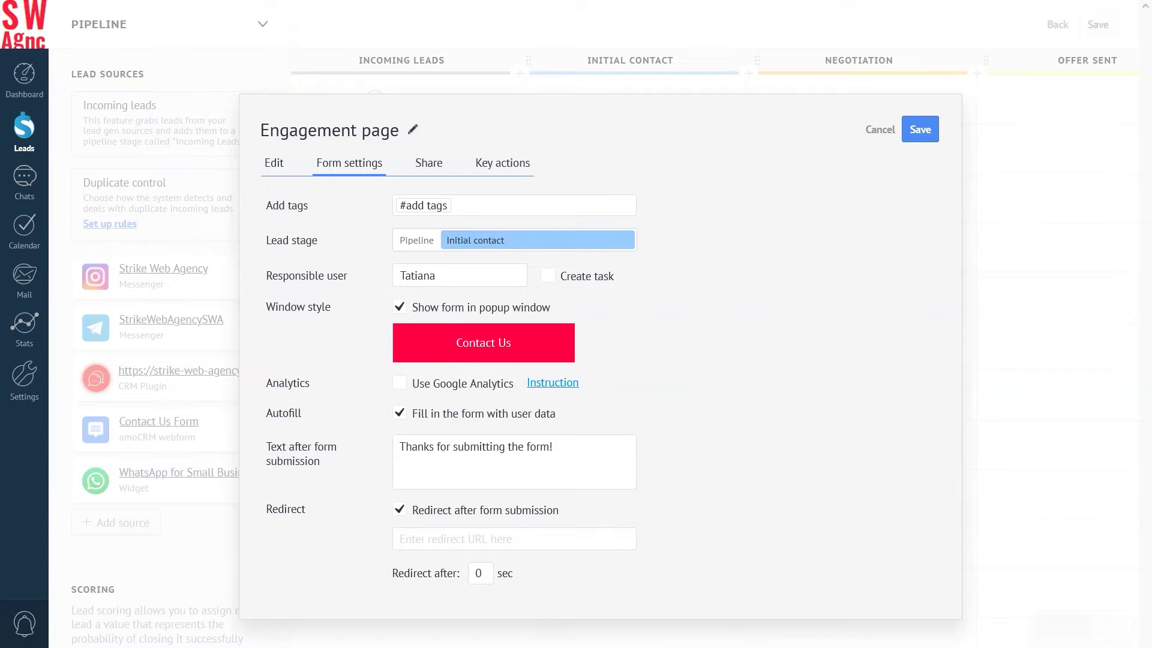
pyautogui.click(399, 539)
pyautogui.write('https://www.instagram.com/direct/inbox/')
pyautogui.click(479, 541)
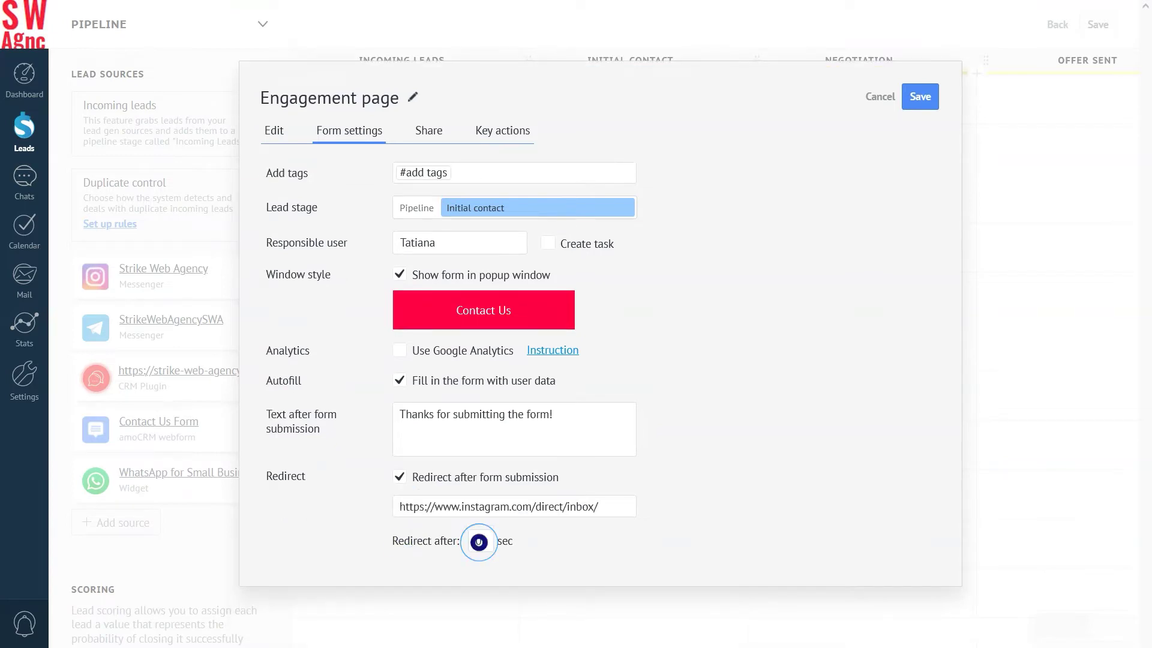
pyautogui.press('BackSpace')
pyautogui.write('2')
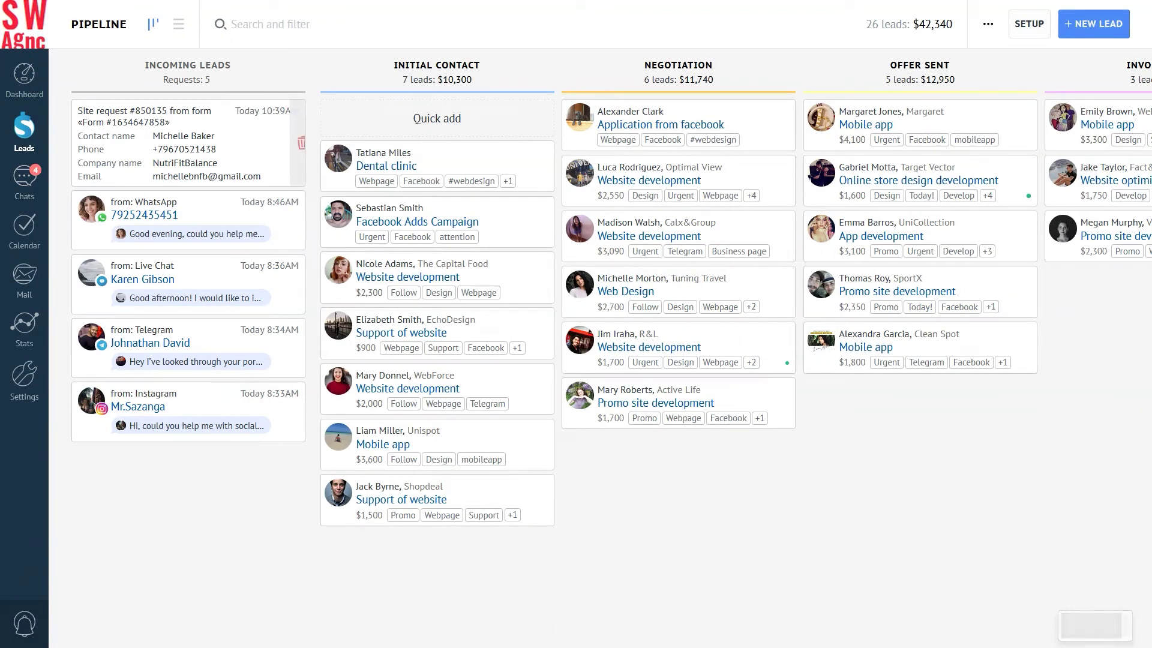
# Step: Open the new site-request lead, expand its feed events, and view its statistics and tracking data
pyautogui.click(175, 147)
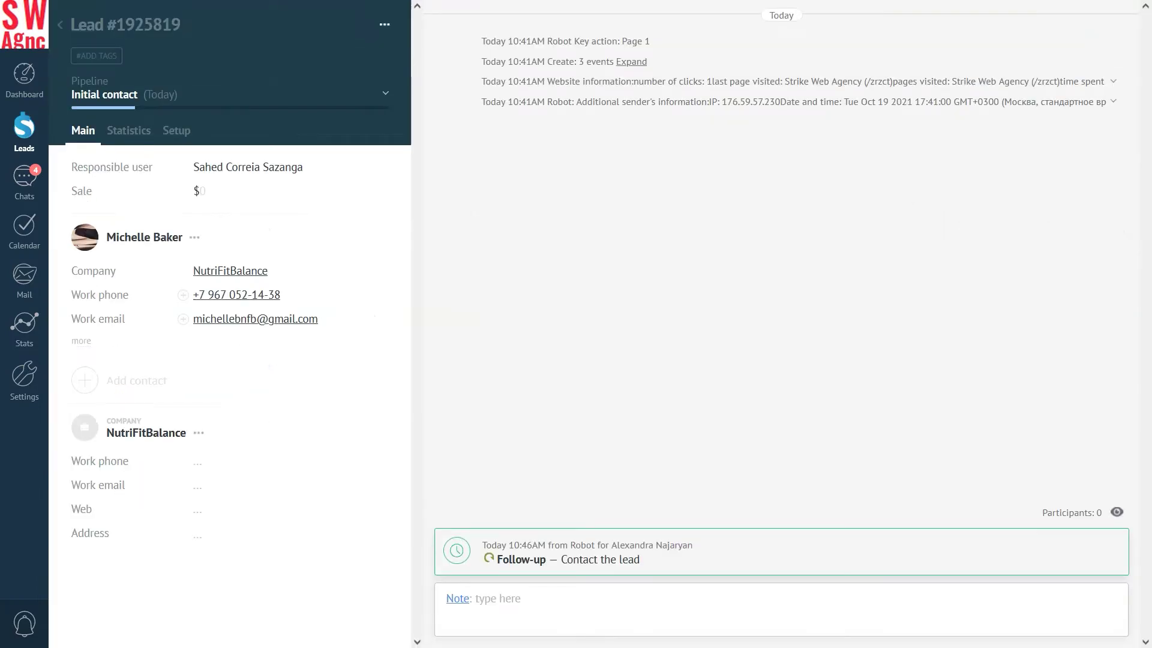
pyautogui.click(631, 62)
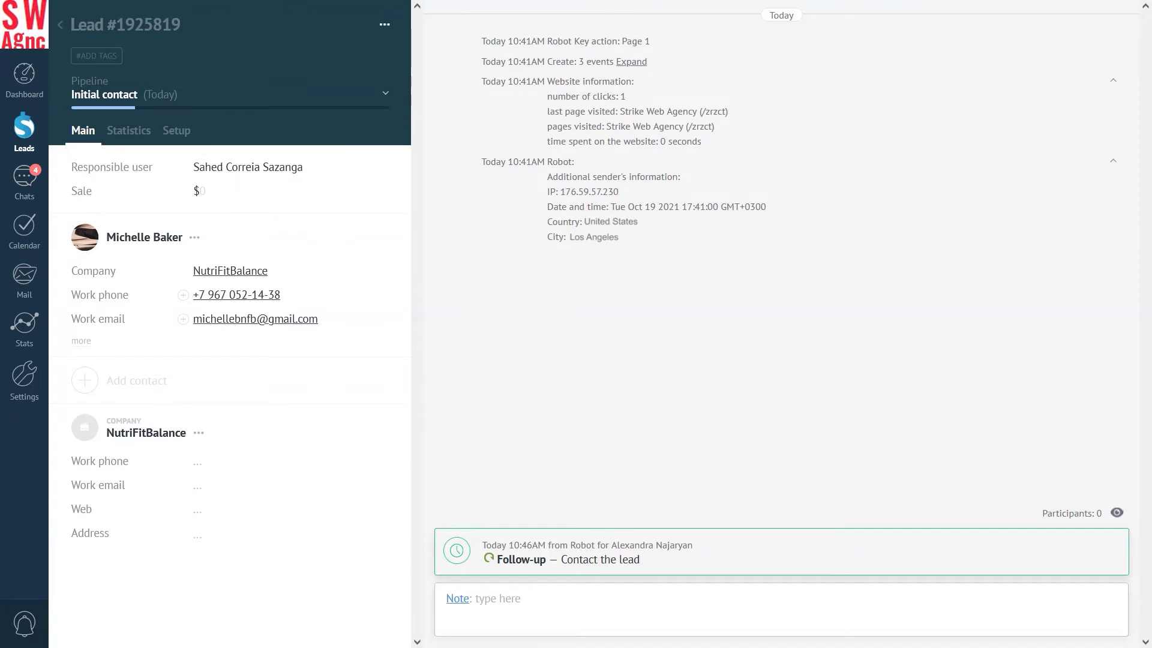
pyautogui.click(127, 131)
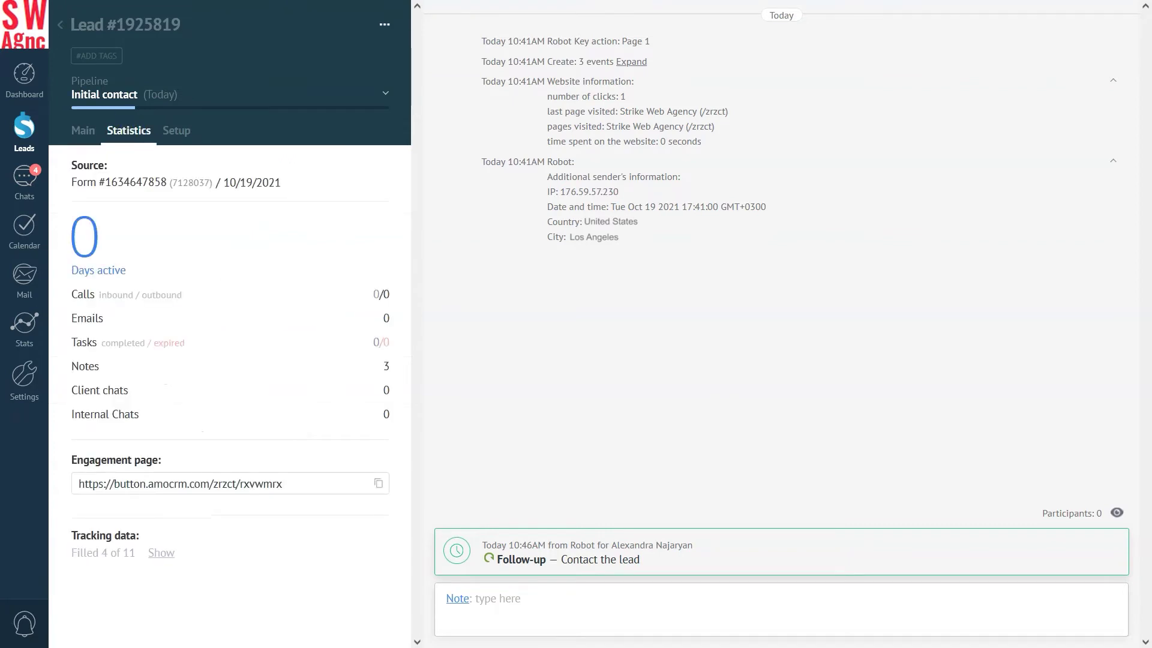
pyautogui.click(161, 553)
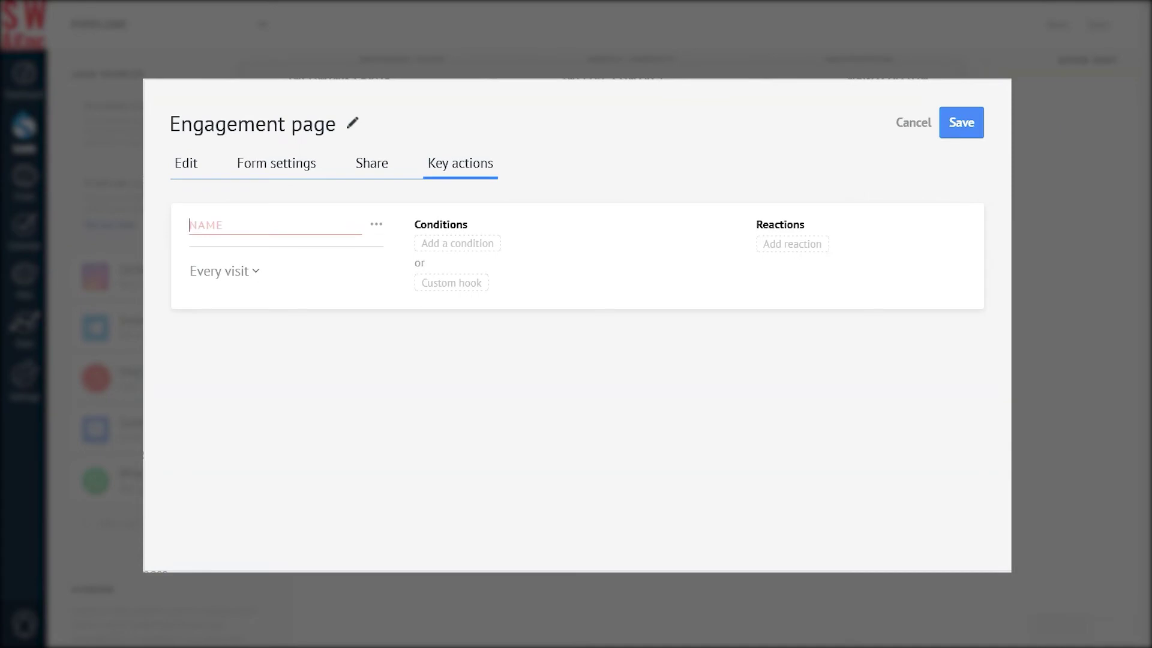
# Step: Name the key action ENGAGEMENT PAGE 1 with a 30-second time-on-site condition
pyautogui.write('ENGAGEMENT PAGE 1')
pyautogui.click(447, 228)
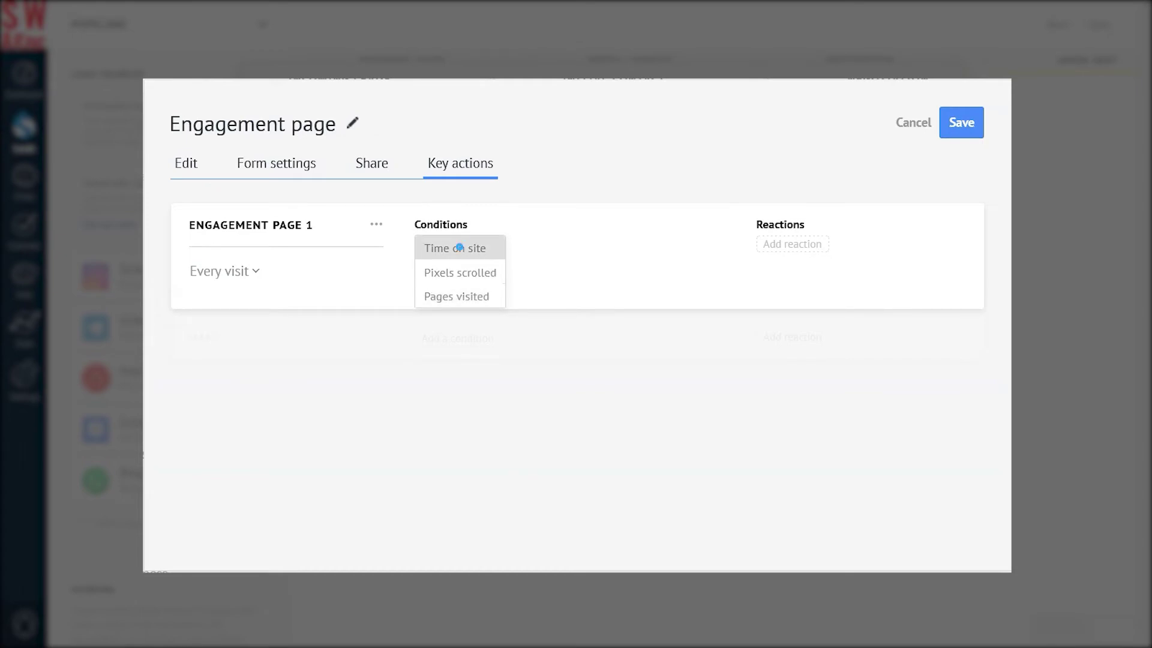
pyautogui.click(459, 248)
pyautogui.write('30')
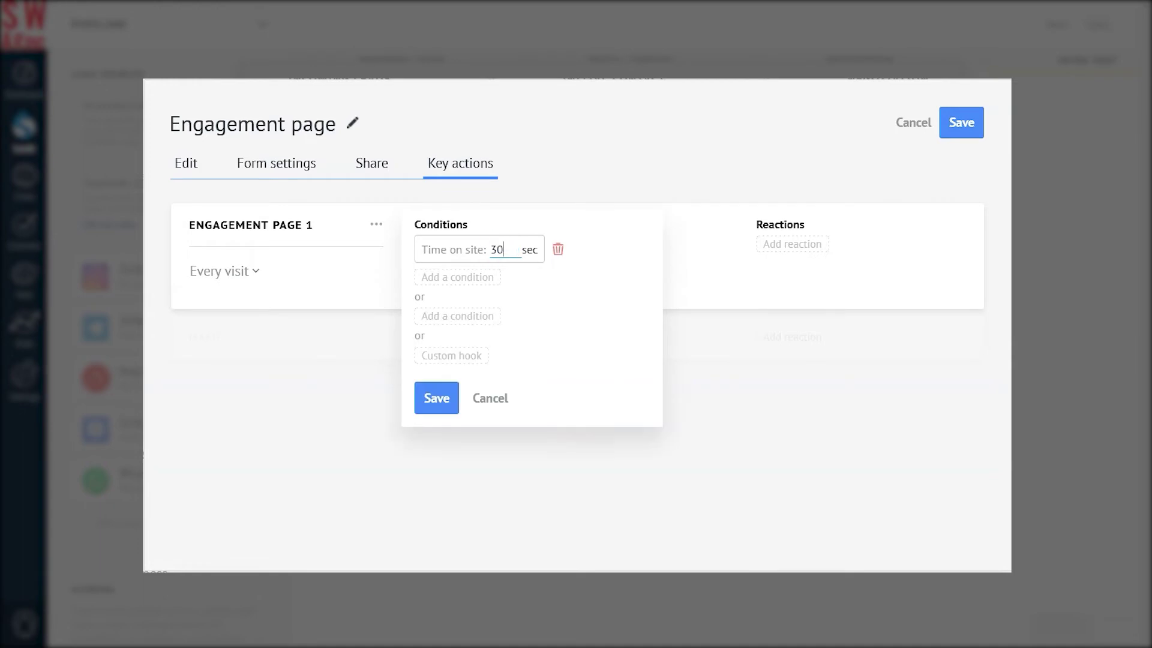
pyautogui.press('Return')
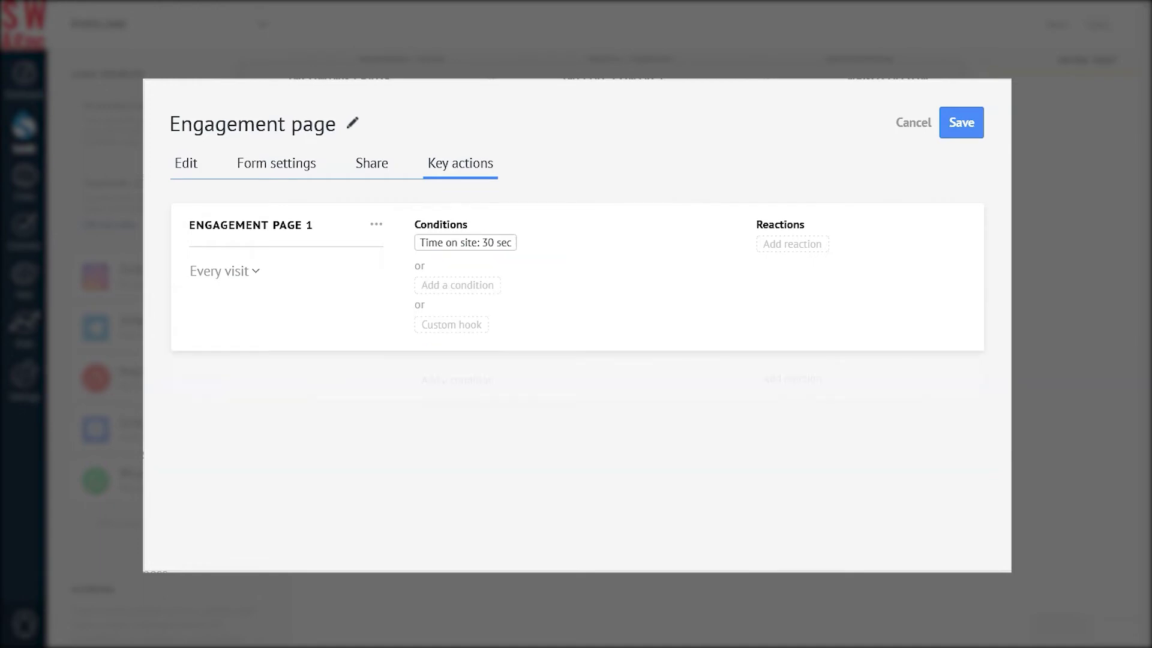
# Step: Keep the key action firing on every visit and bring up its reaction choices
pyautogui.click(234, 275)
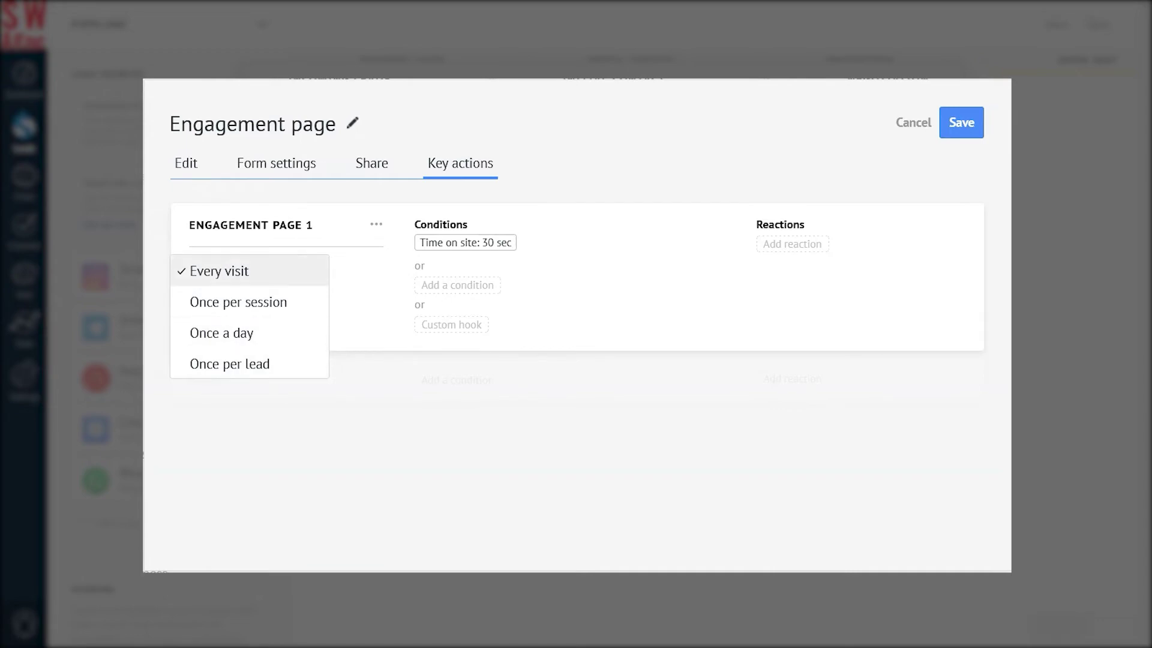
pyautogui.click(235, 275)
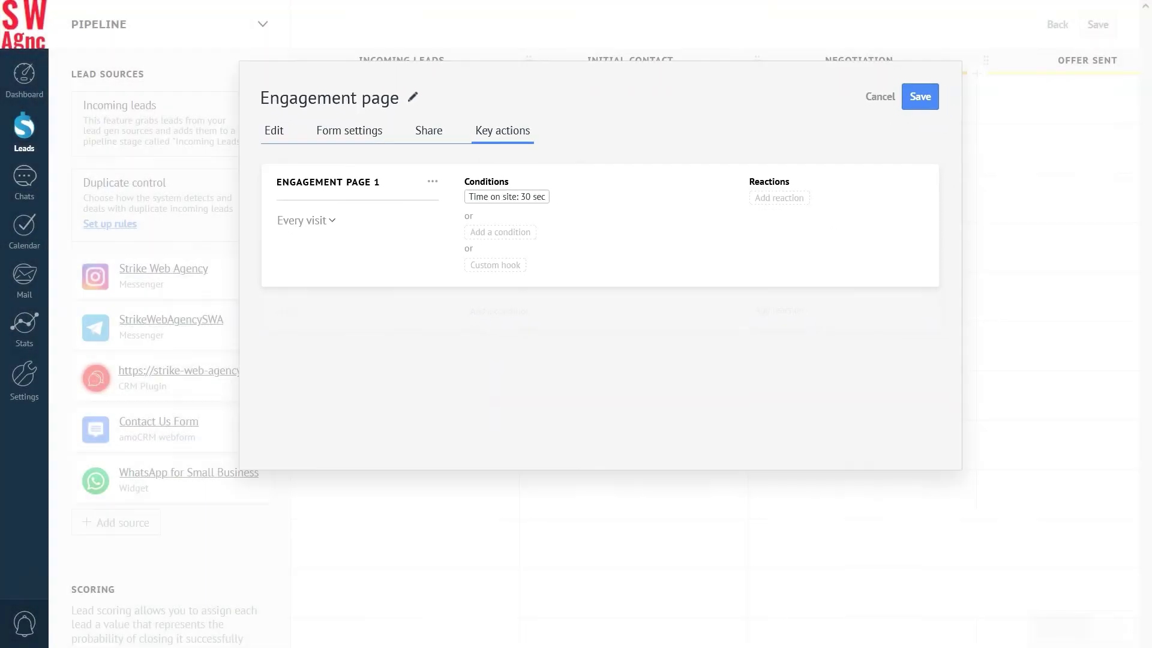
pyautogui.click(791, 241)
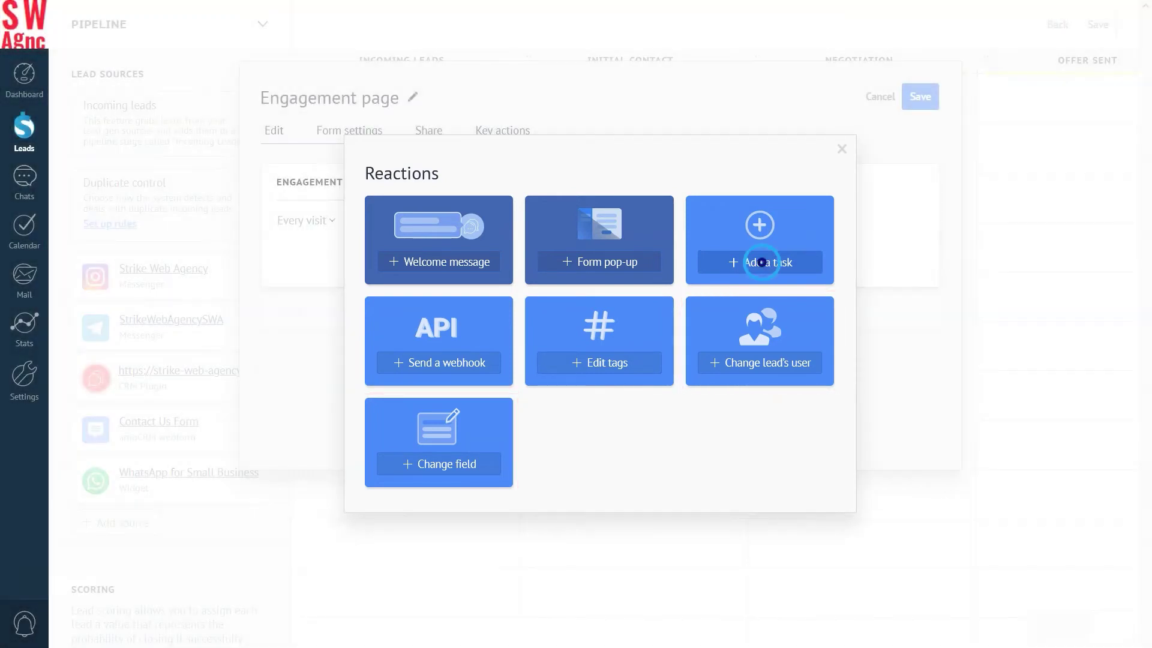
# Step: Add an immediate Follow-up task 'Contact the lead' for the current responsible user as the reaction
pyautogui.click(757, 262)
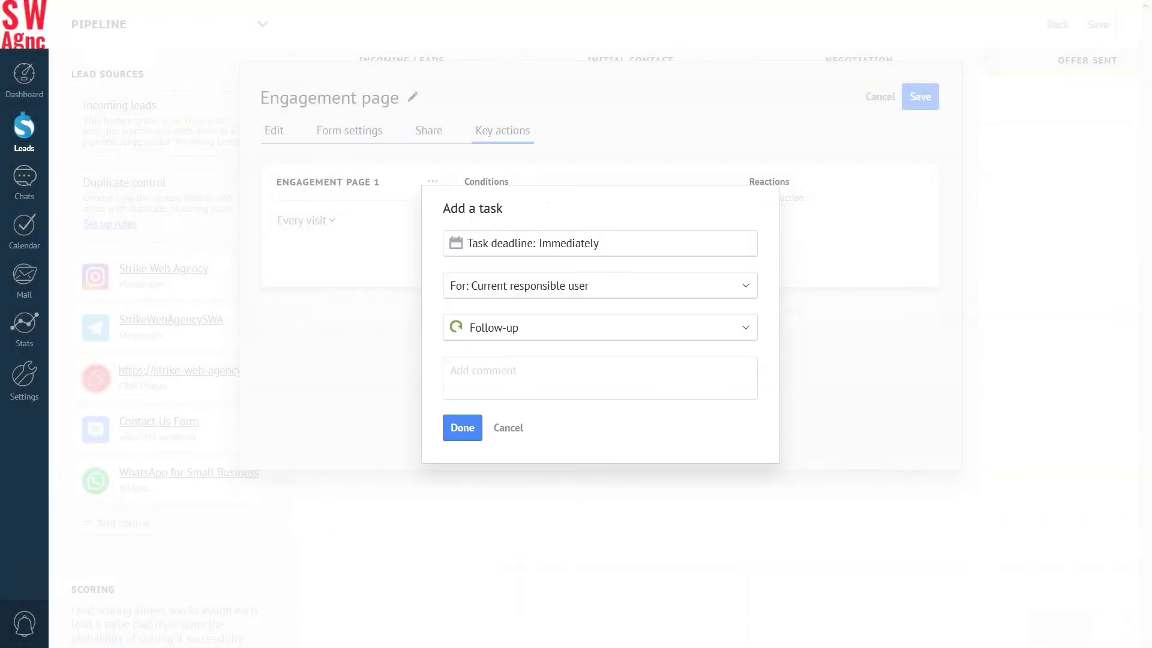
pyautogui.click(480, 275)
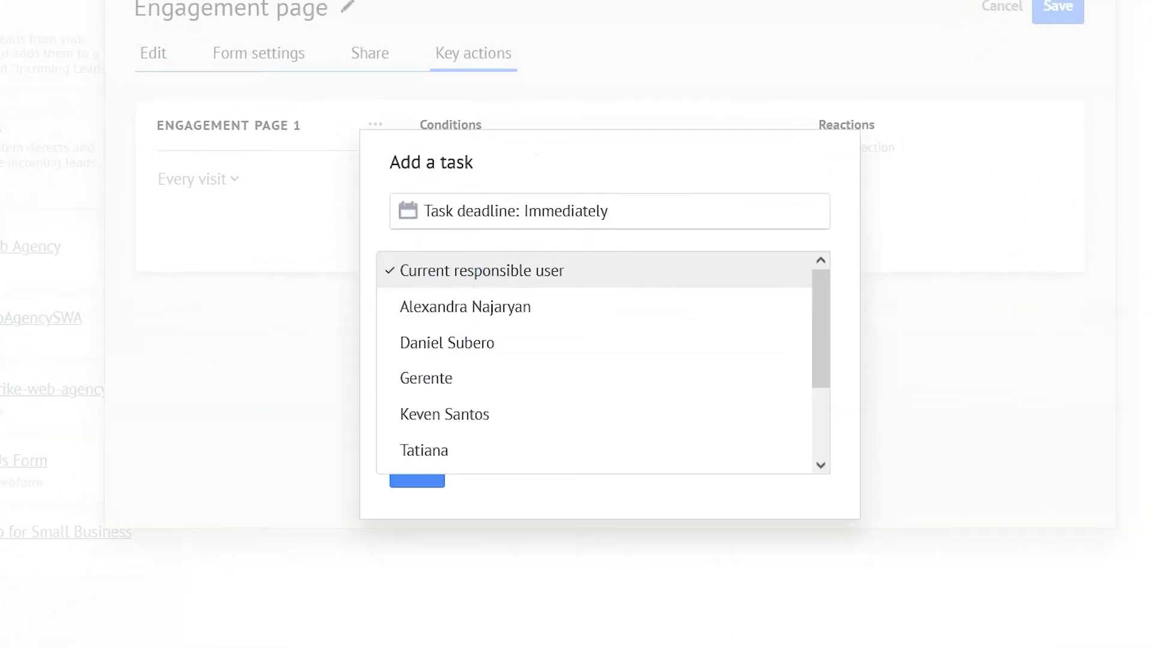
pyautogui.press('Return')
pyautogui.click(445, 330)
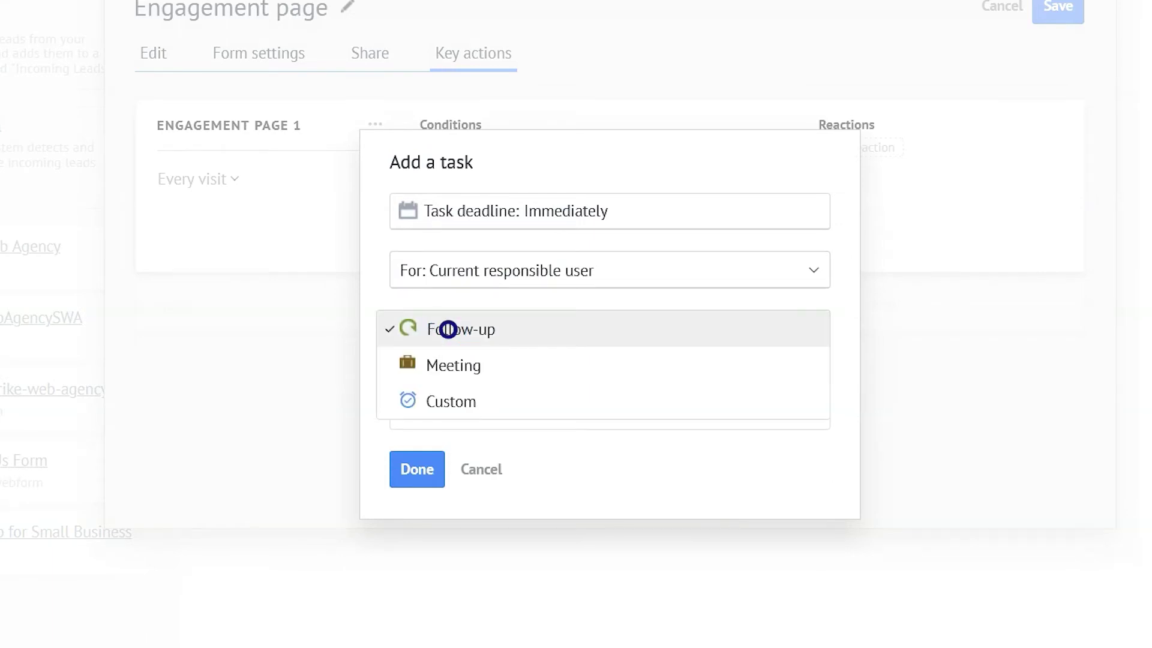
pyautogui.click(445, 329)
pyautogui.click(415, 391)
pyautogui.write('Contact the lead')
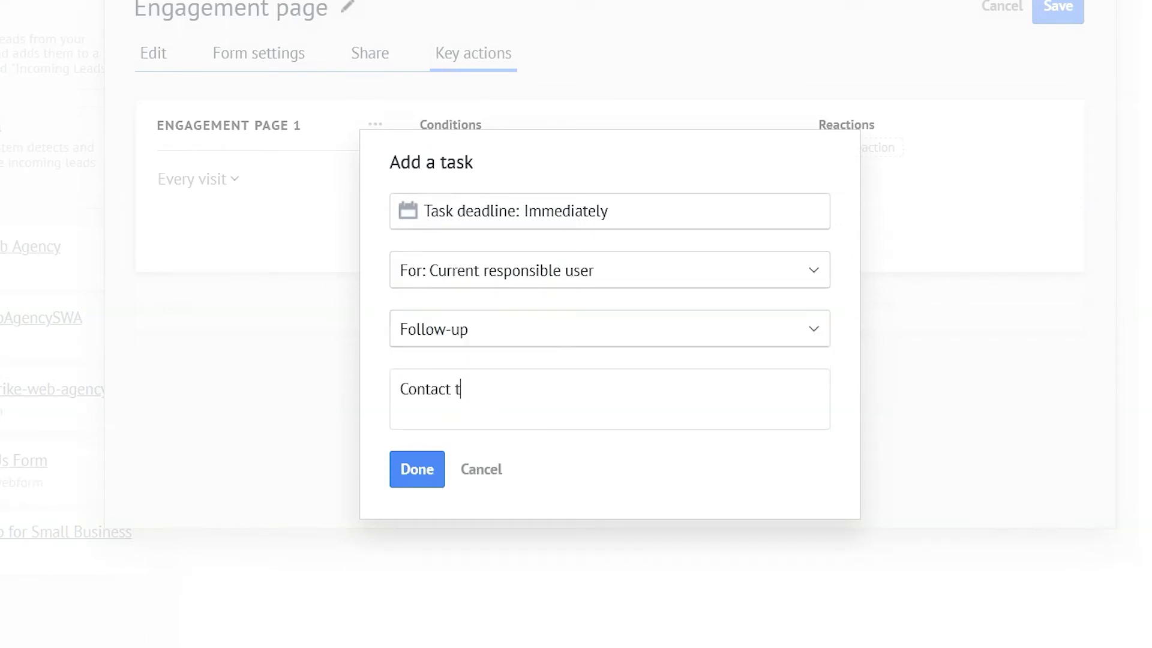
pyautogui.click(417, 469)
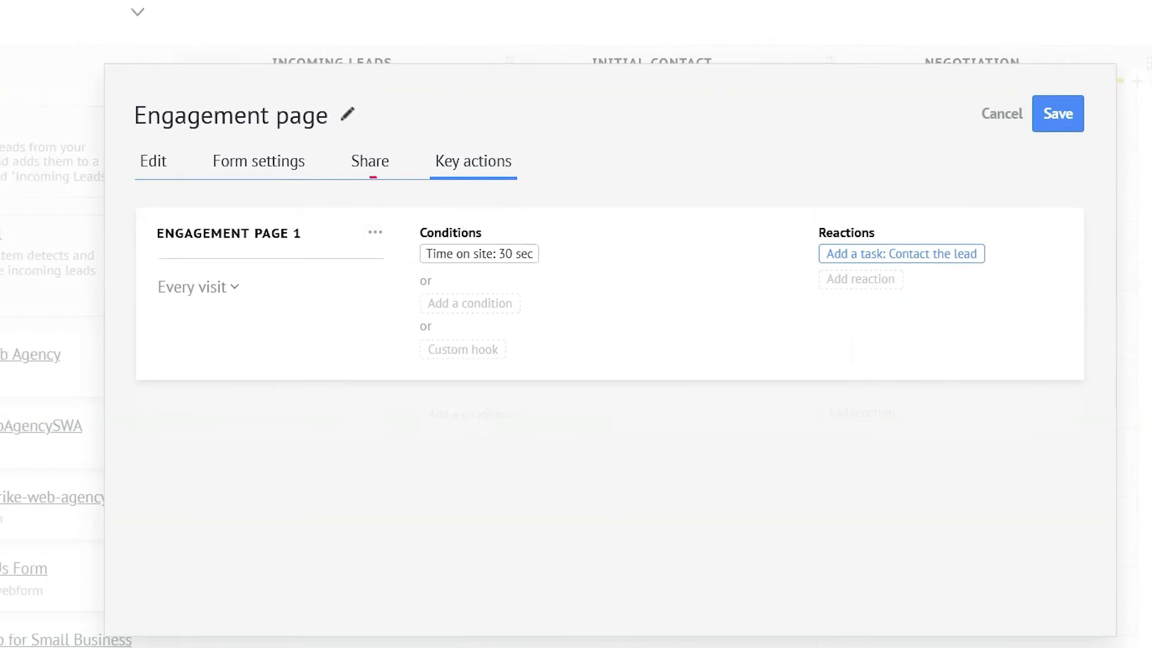
pyautogui.click(369, 161)
# Step: Set share title 'Strike Web Agency' and teaser 'Contact us!', then save the engagement page
pyautogui.write('Strike Web A')
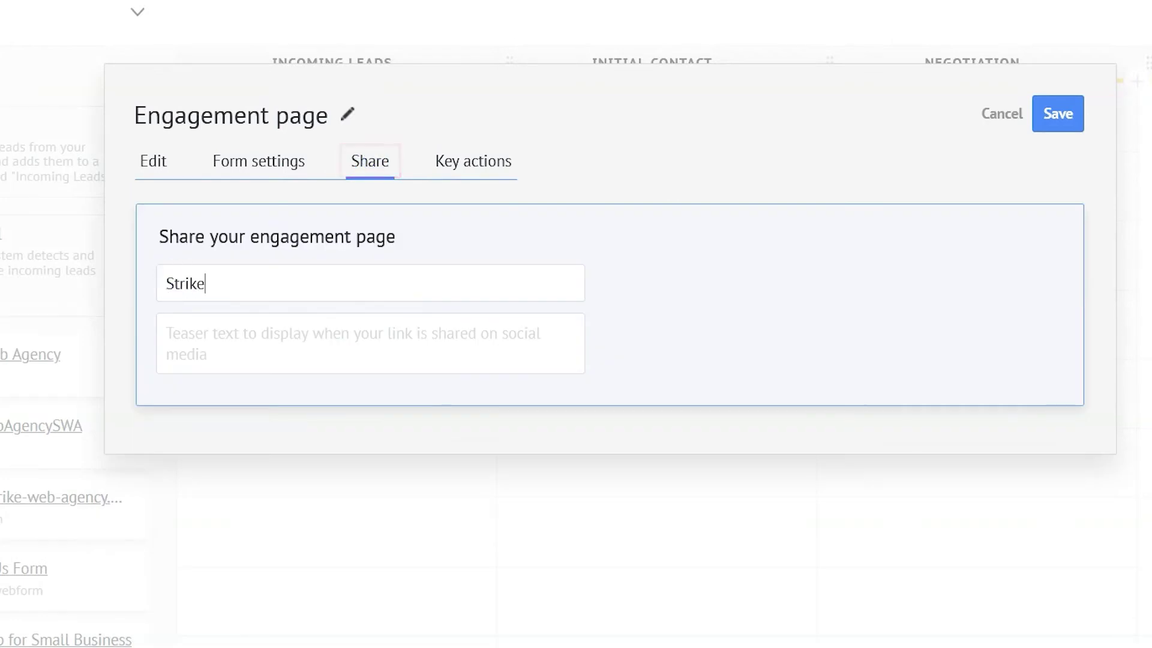
pyautogui.write('gency')
pyautogui.click(172, 330)
pyautogui.write('Contact us!')
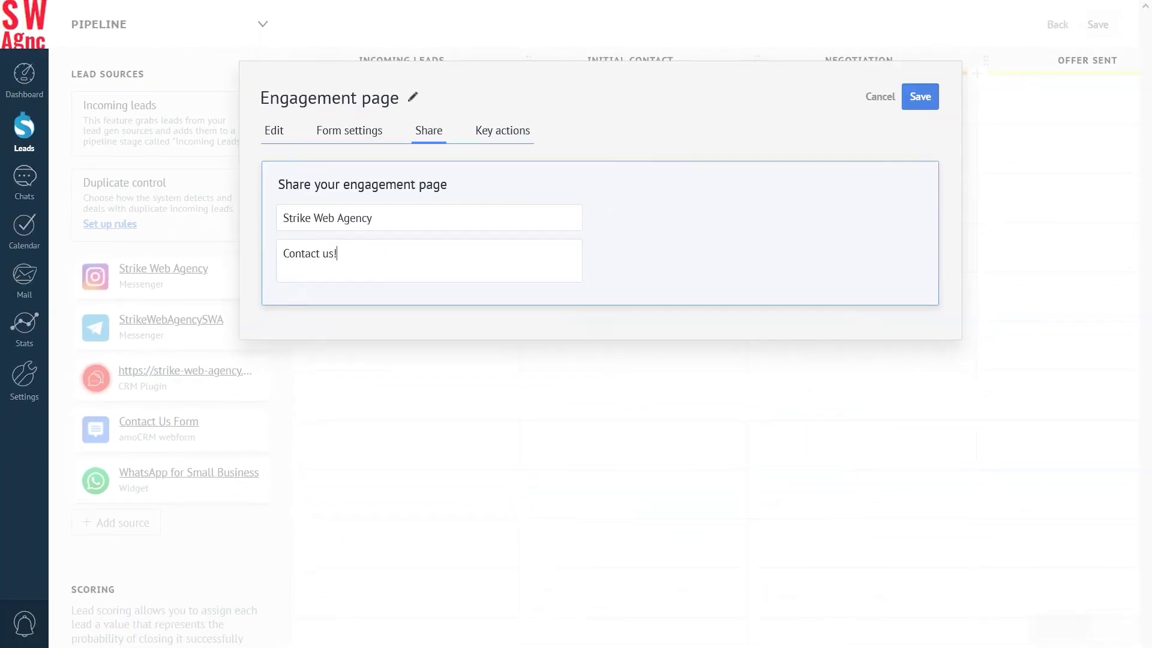
pyautogui.click(920, 97)
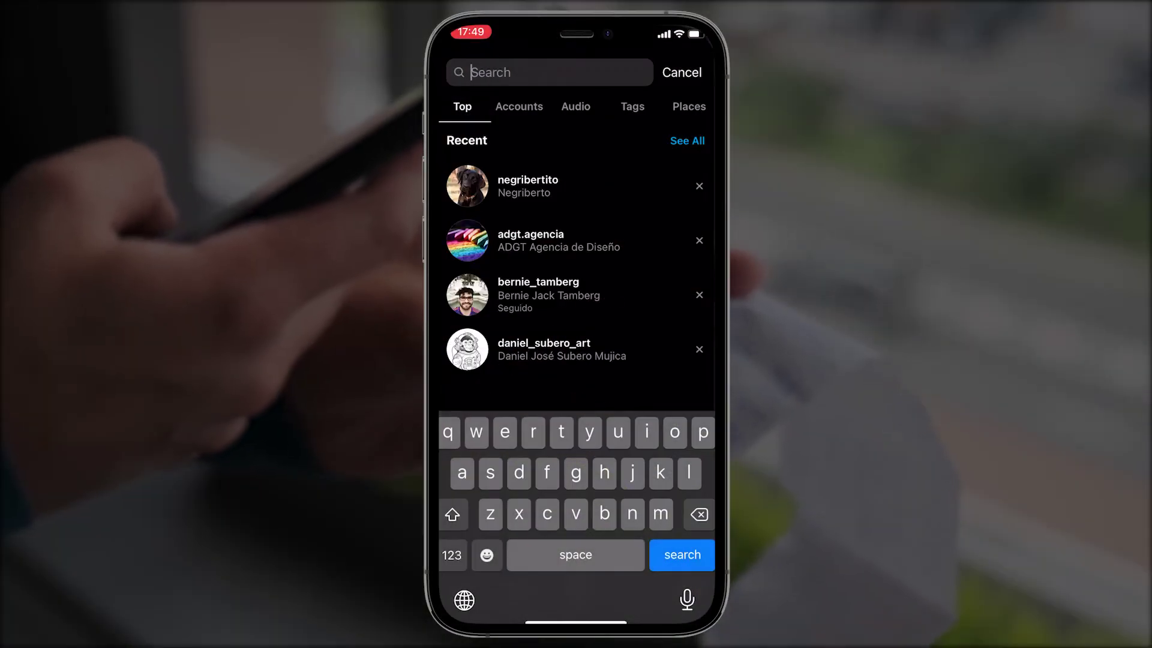
# Step: Search Instagram for 'str', open the Strike Web Agency profile and its bio link
pyautogui.write('str')
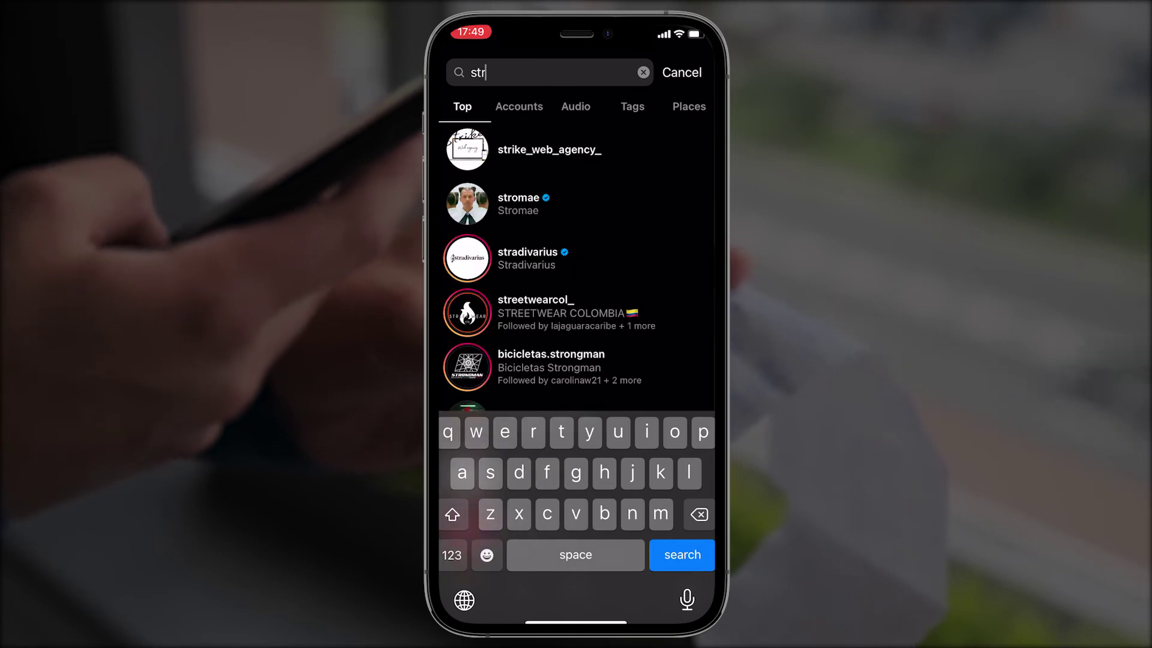
pyautogui.click(549, 150)
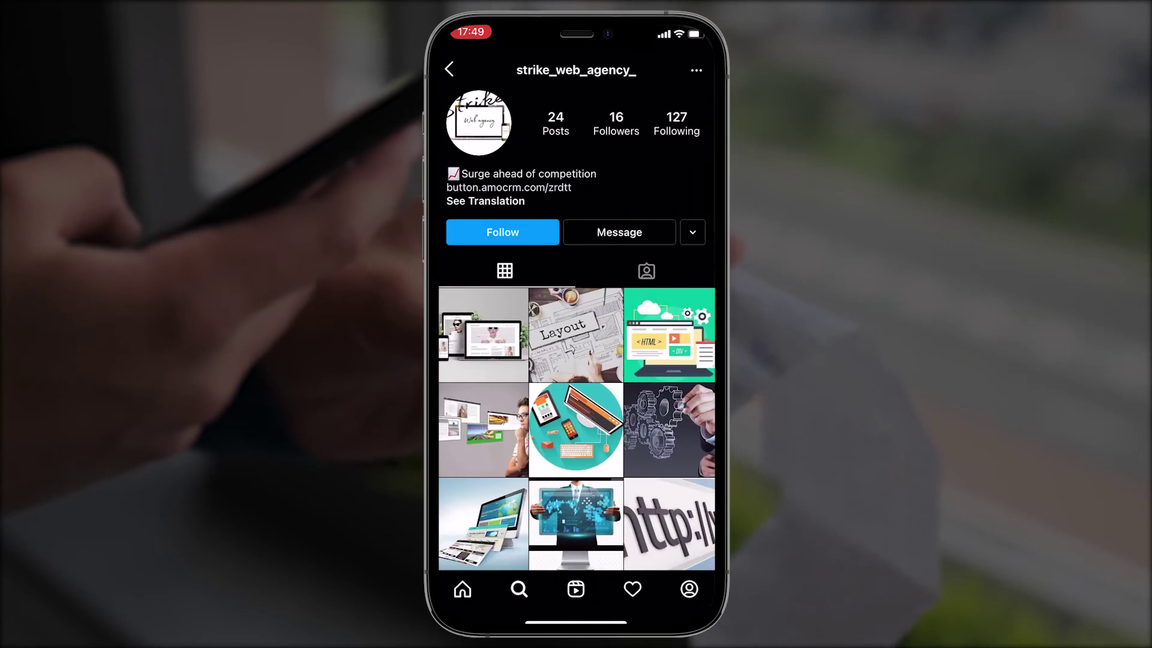
pyautogui.click(508, 187)
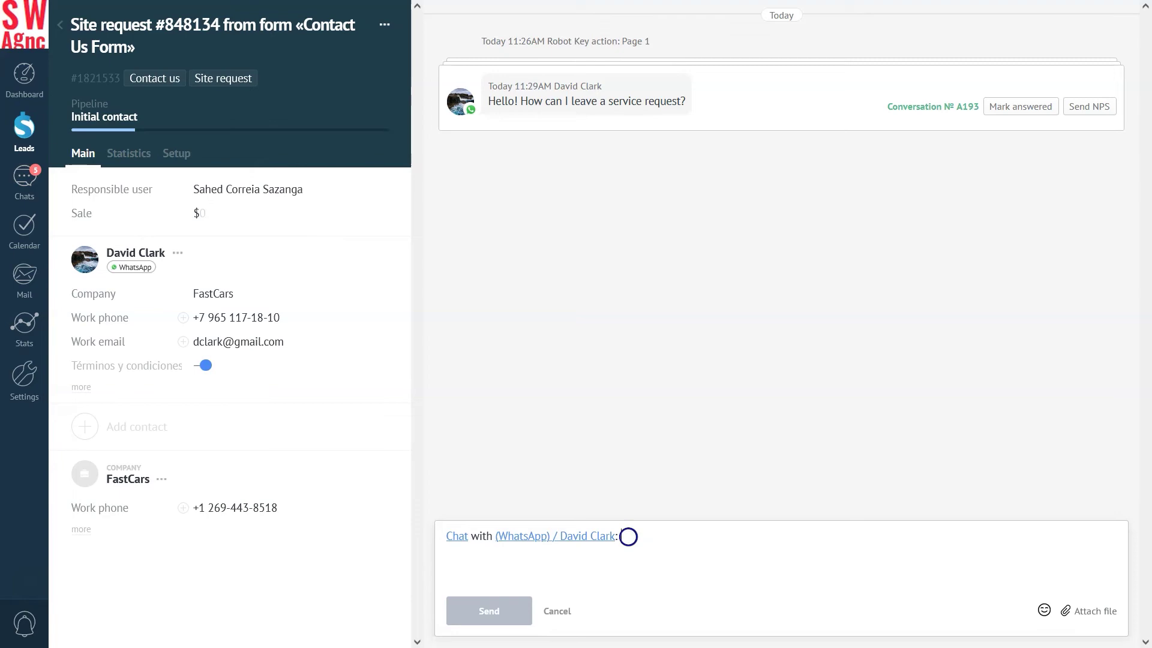
# Step: Paste the greeting with the service-request link into the WhatsApp chat and send it
pyautogui.write('Hello, David! You can do it right here:  https://button.amocrm.com/zrzct')
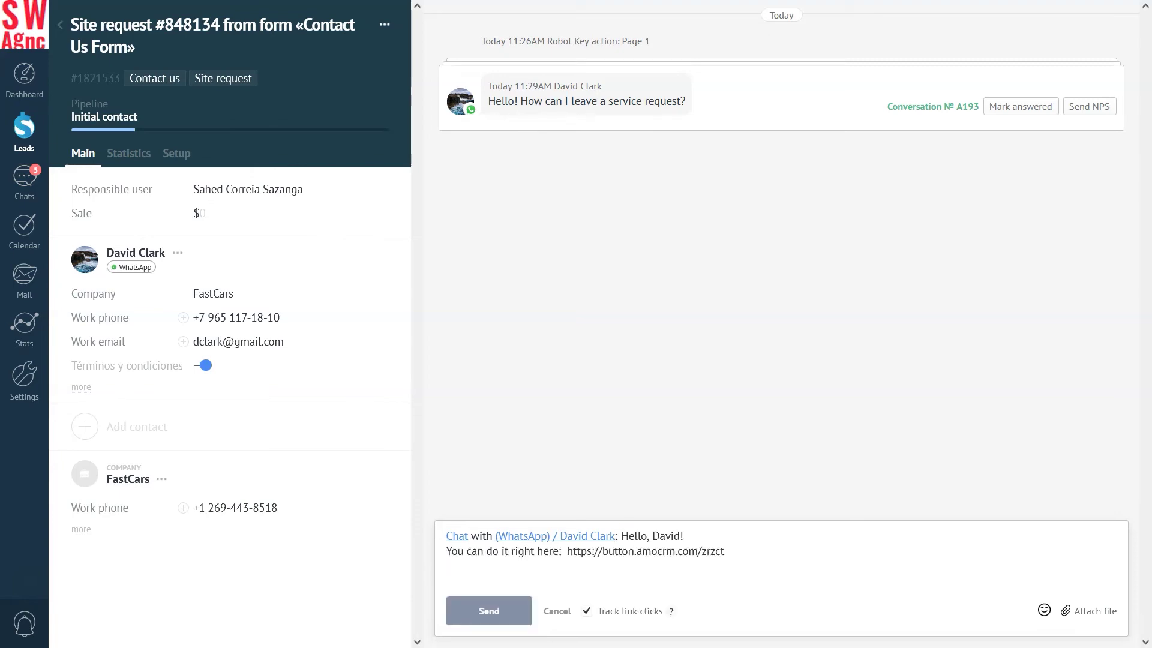
pyautogui.click(489, 611)
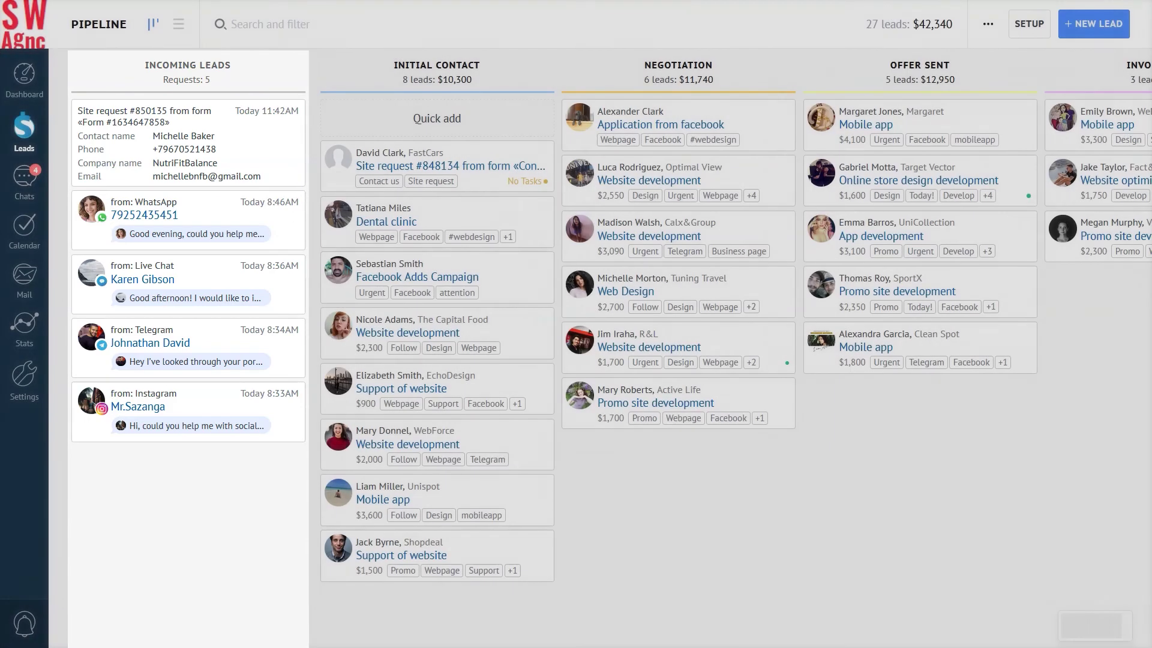
# Step: Accept the new website-development request and start a WhatsApp chat via the contact's work phone
pyautogui.click(186, 144)
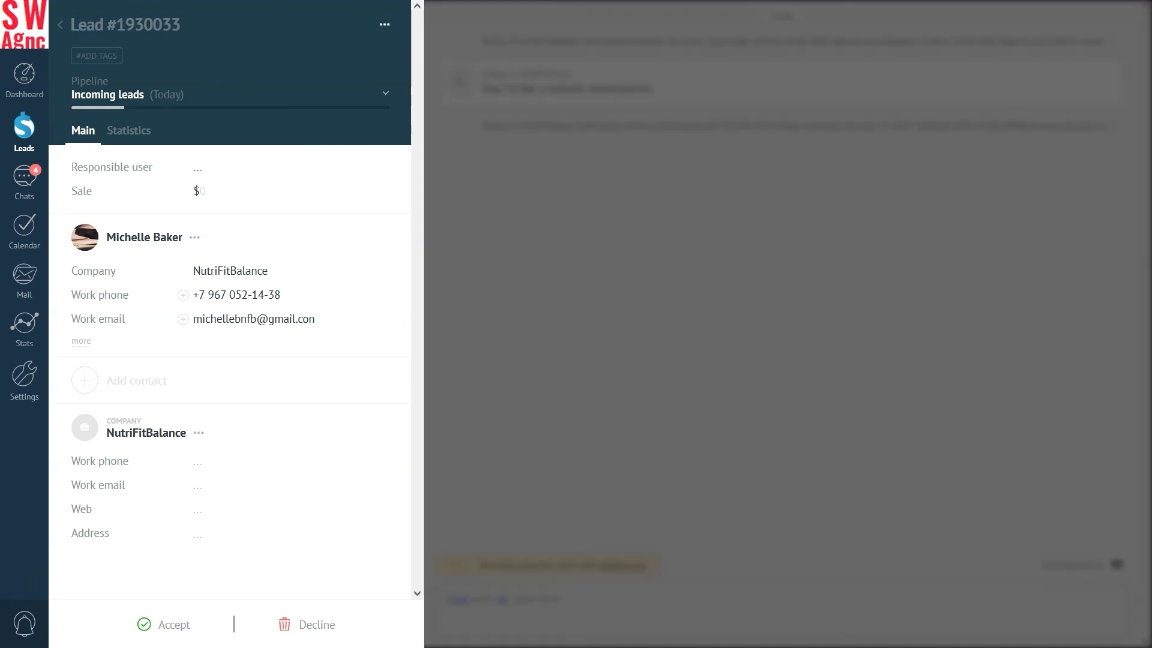
pyautogui.click(161, 624)
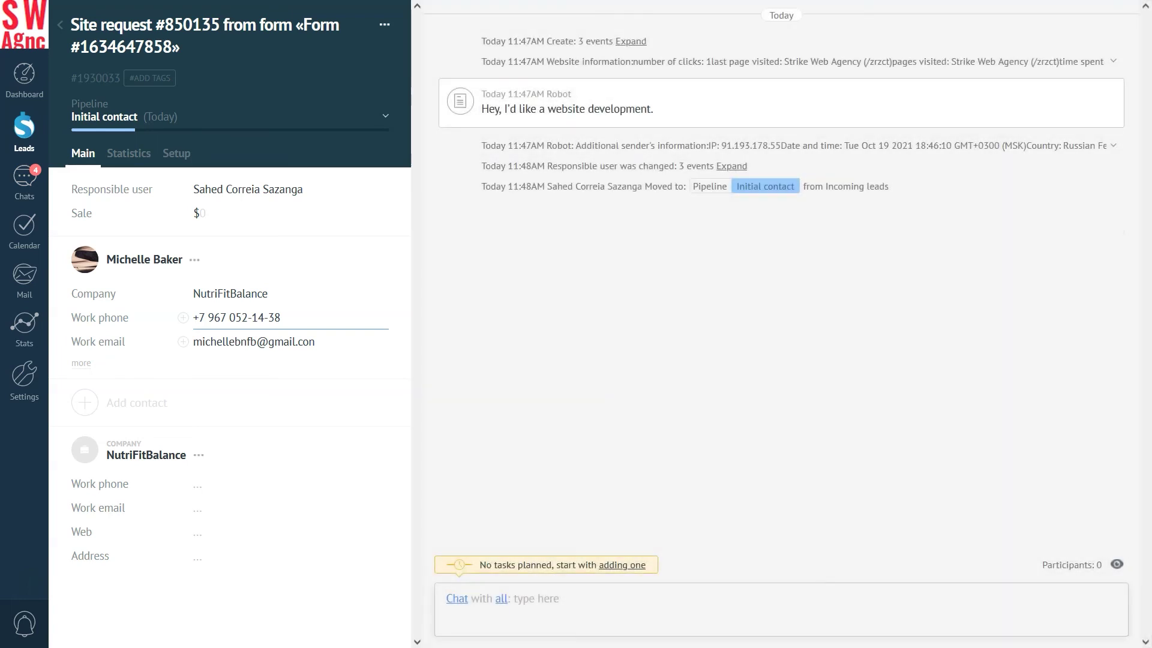
pyautogui.click(248, 318)
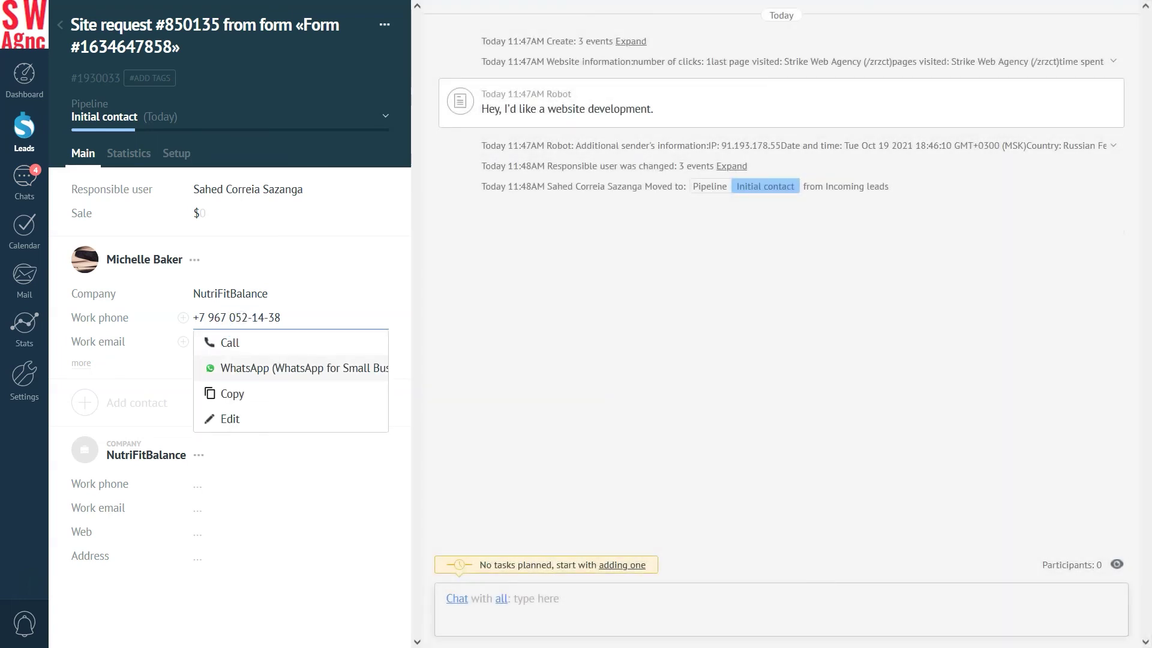
pyautogui.click(227, 367)
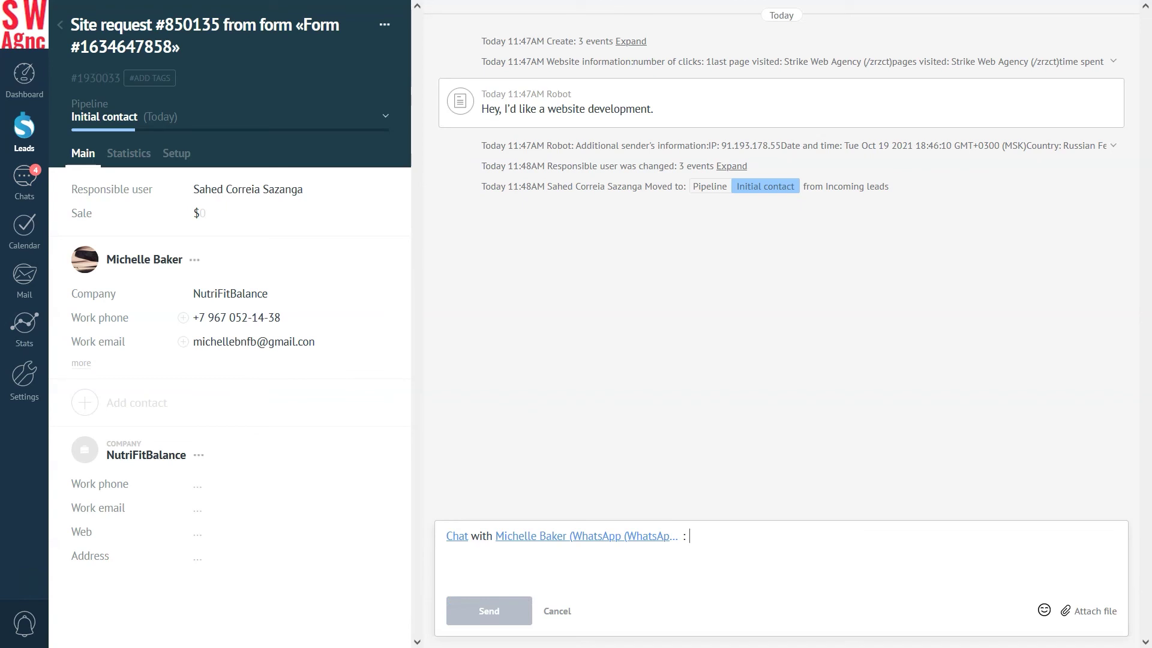
# Step: Send the contact the Greeting template and return to the Leads pipeline
pyautogui.write('Greeting')
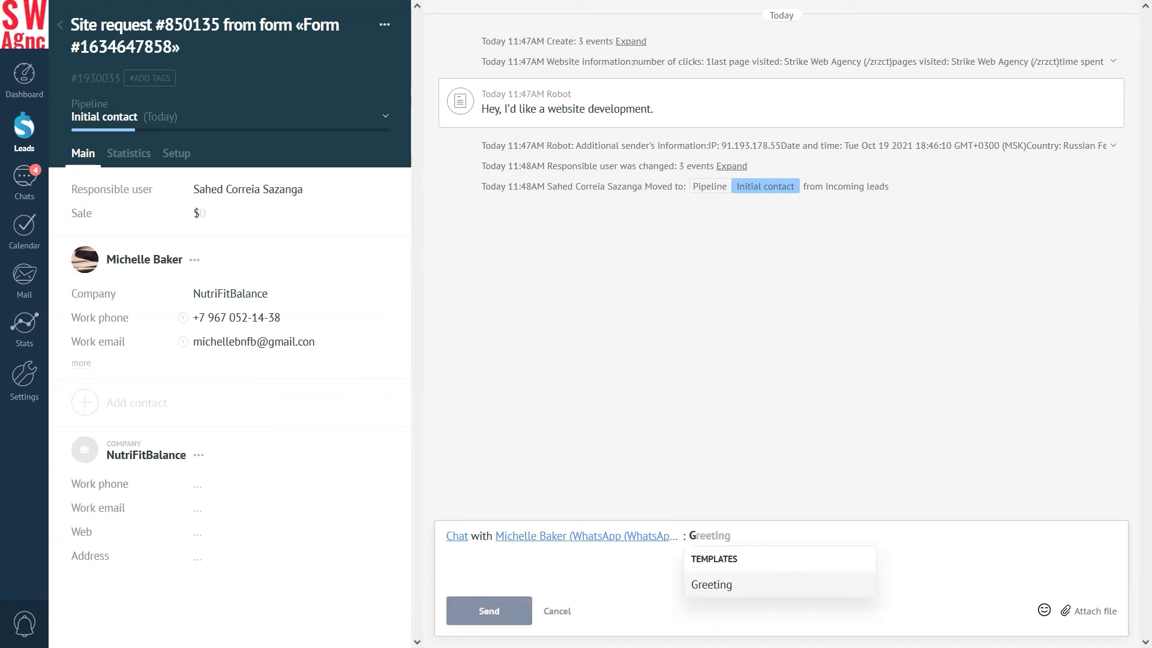
pyautogui.click(708, 582)
pyautogui.click(488, 610)
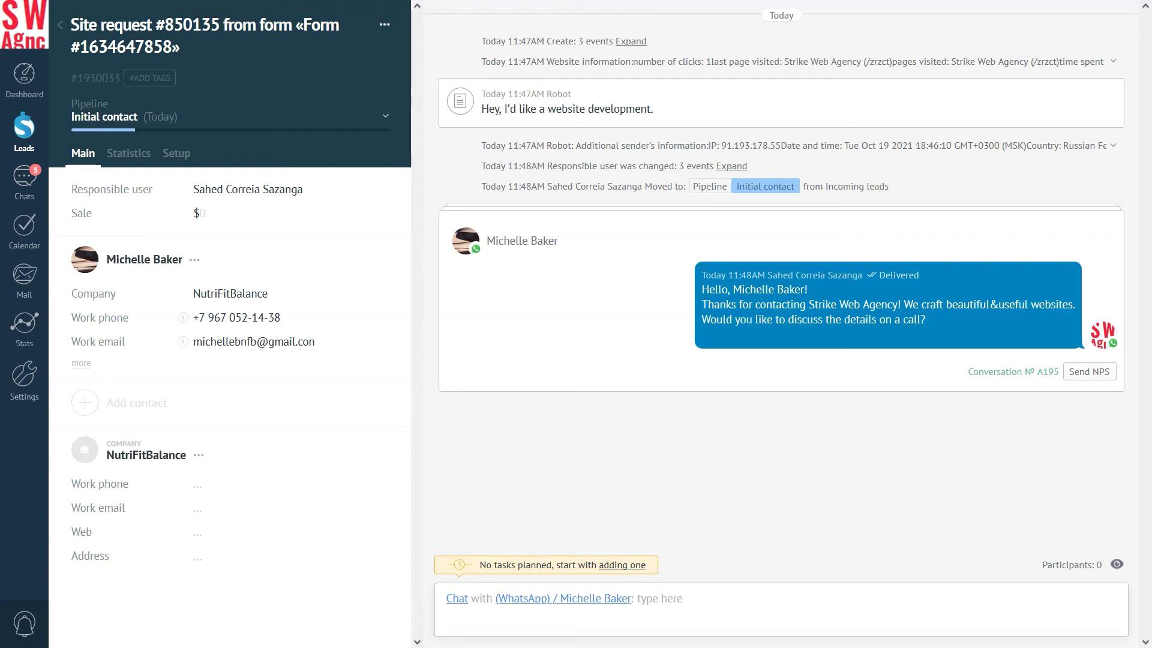
pyautogui.hotkey('alt', 'Left')
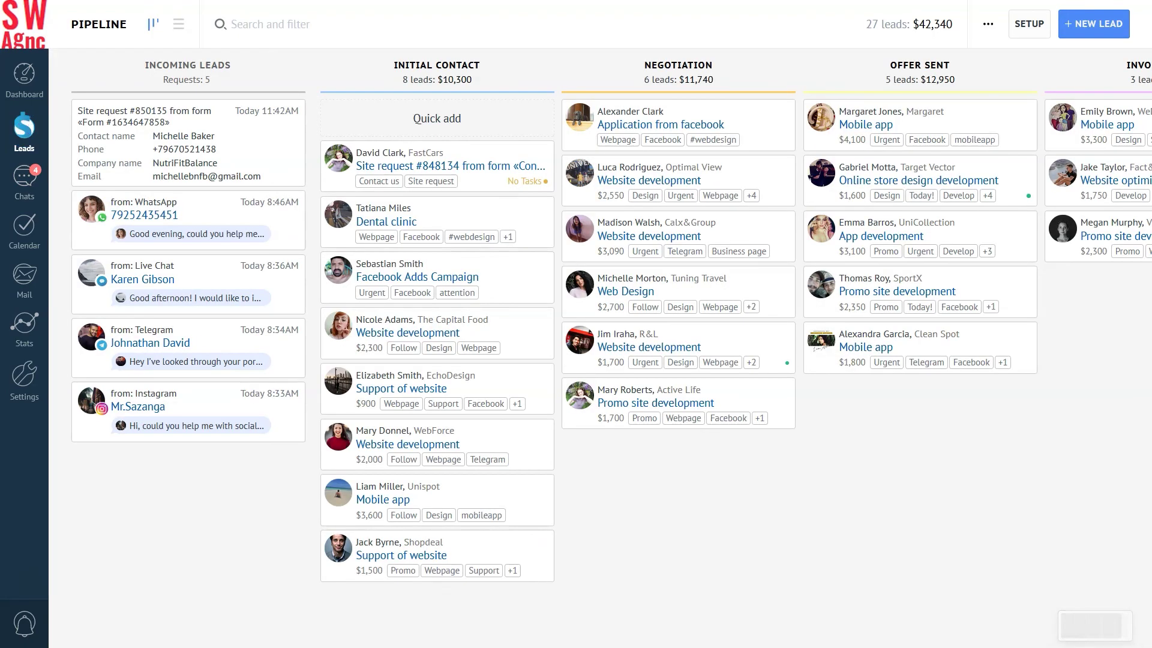